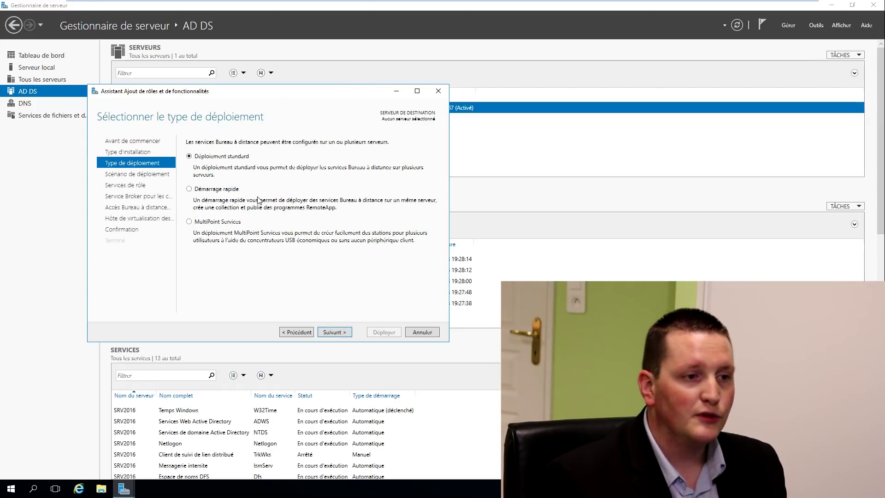
# Choose a session-based standard deployment and move past the role services review
pyautogui.click(340, 332)
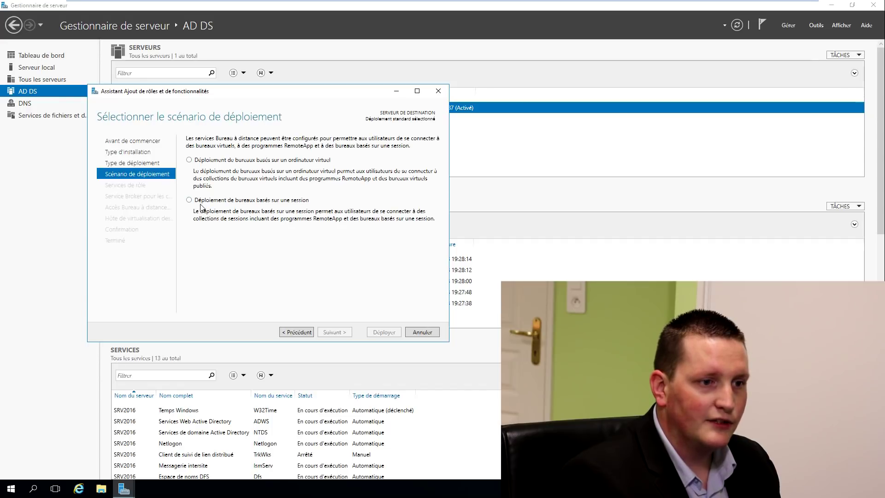
pyautogui.click(221, 201)
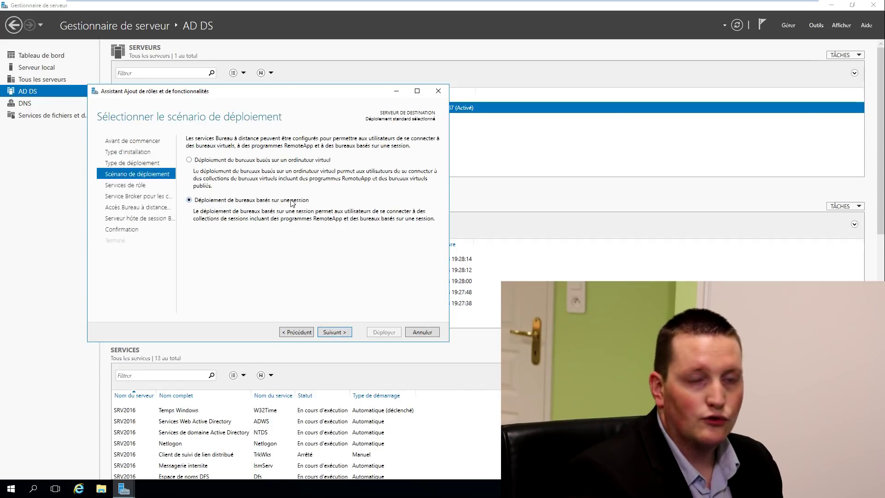
pyautogui.press('Return')
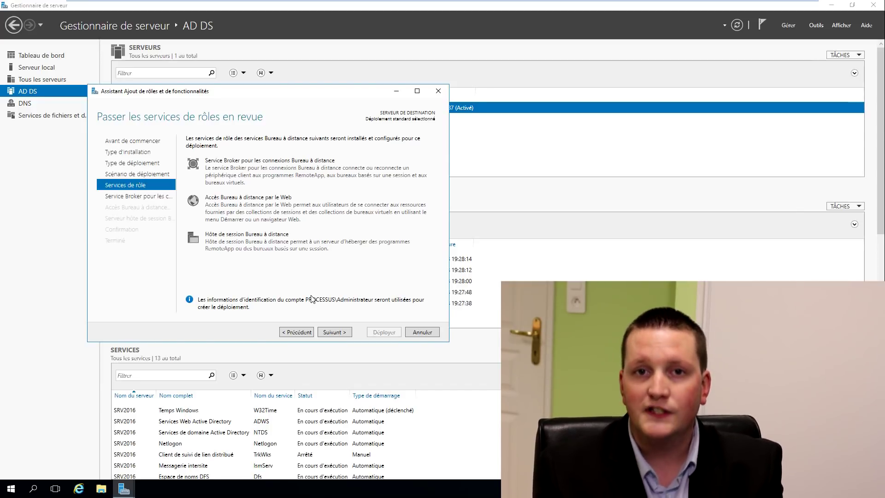
pyautogui.click(340, 332)
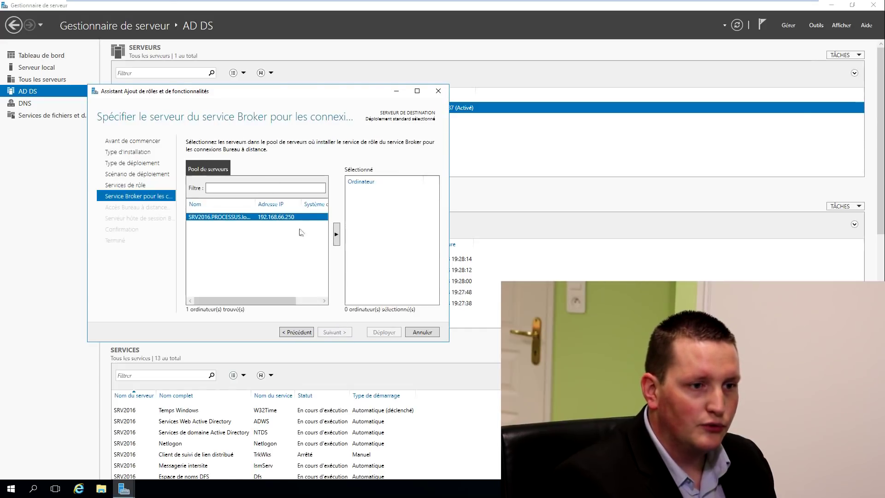
# Assign SRV2016 as connection broker, web access and session host, allow auto-restart, and deploy
pyautogui.click(337, 235)
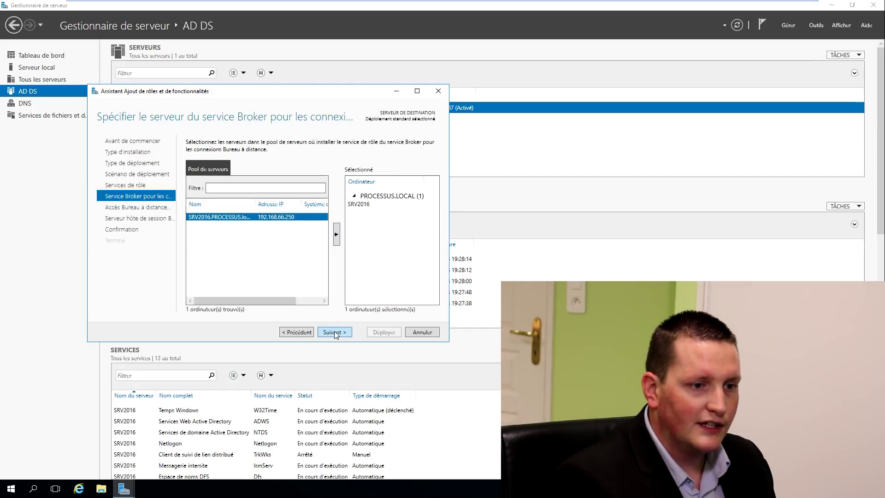
pyautogui.click(335, 331)
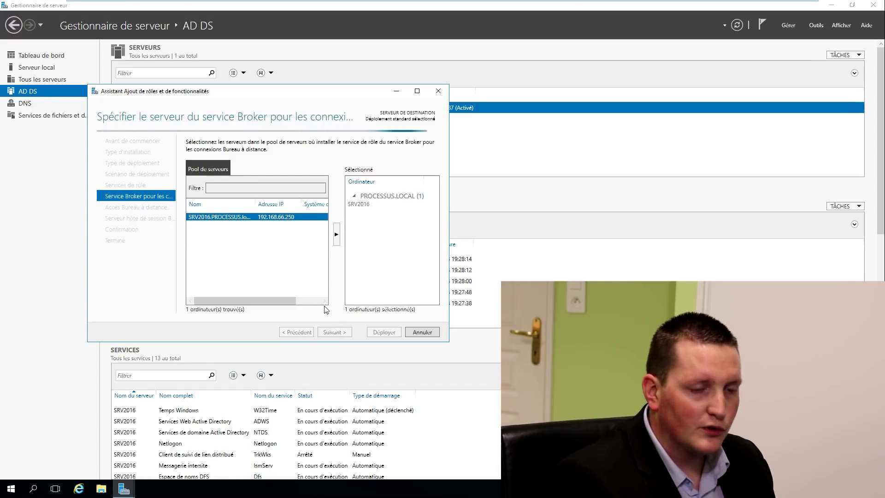
pyautogui.click(336, 249)
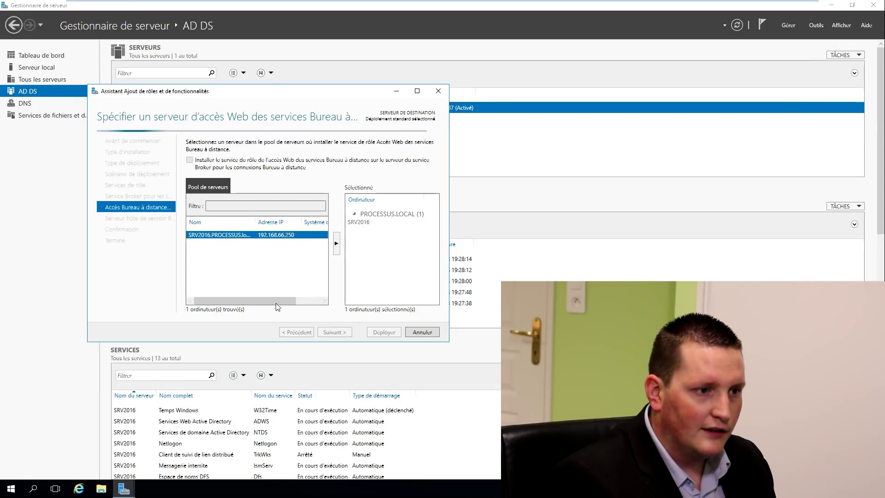
pyautogui.click(337, 240)
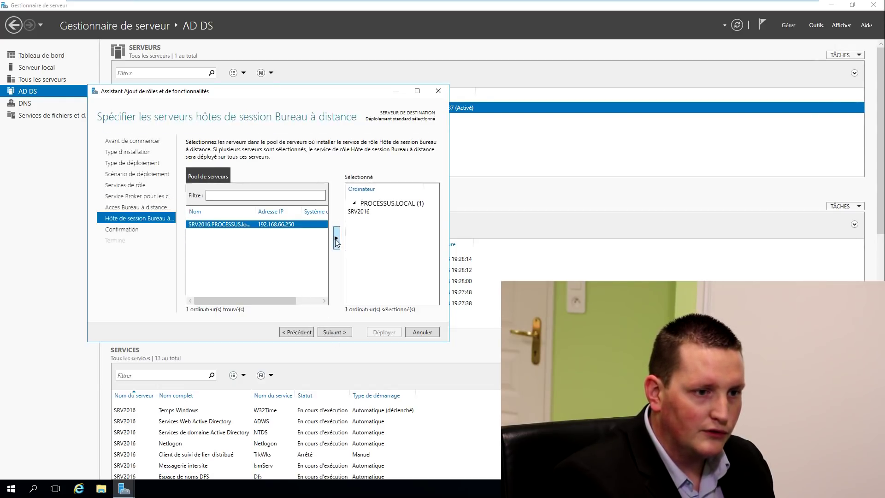
pyautogui.click(340, 332)
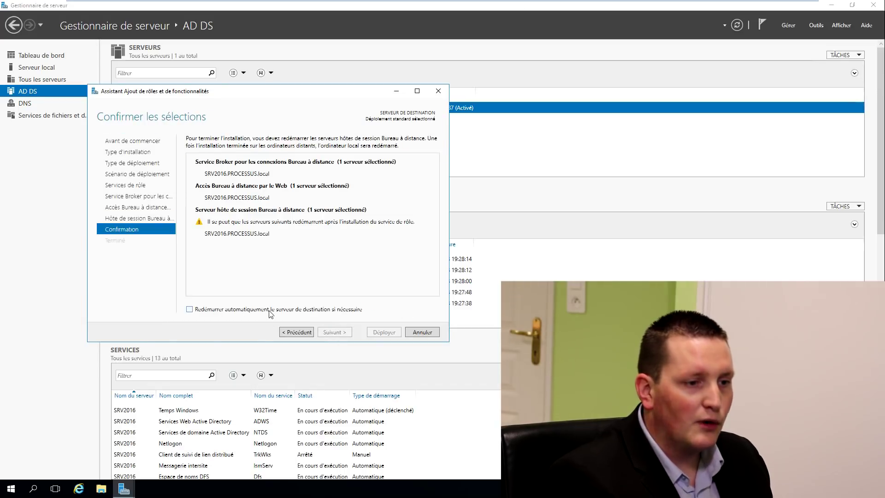
pyautogui.click(270, 311)
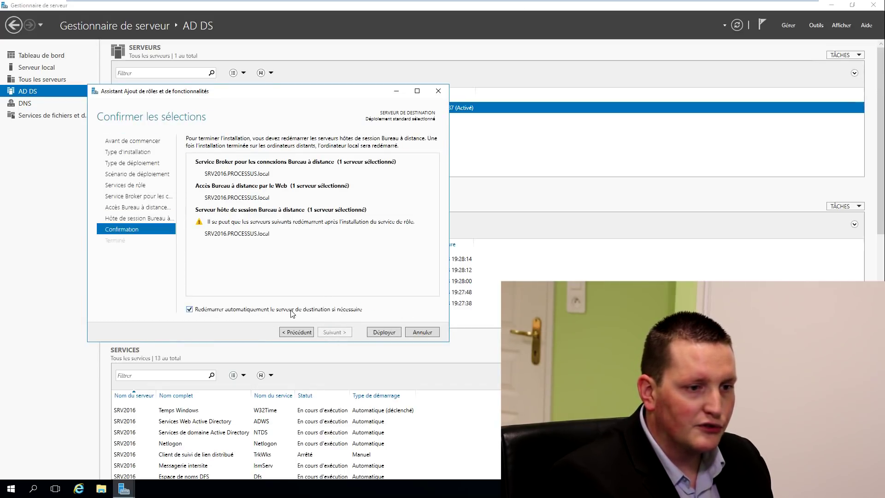
pyautogui.click(379, 332)
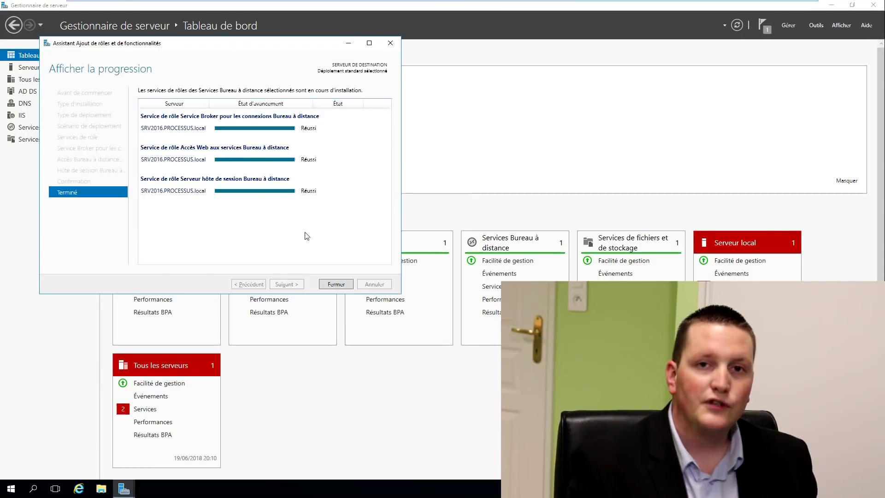
# Close the completed installation wizard and show the Remote Desktop Services overview
pyautogui.click(335, 285)
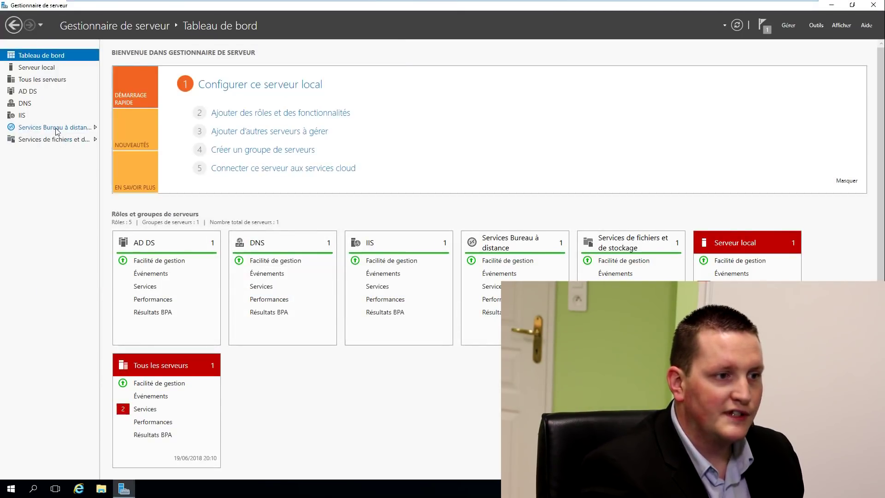
pyautogui.click(56, 129)
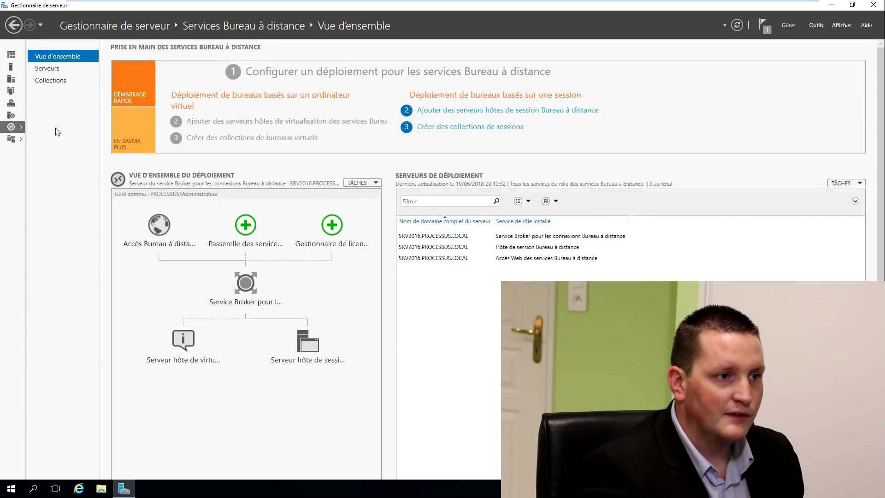
# Start a new session collection from Collections and name it RemoteApp
pyautogui.click(64, 83)
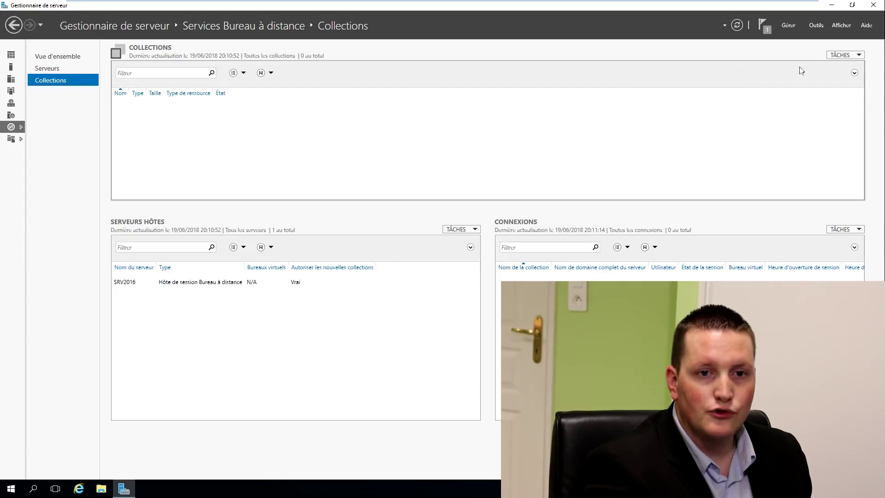
pyautogui.click(840, 55)
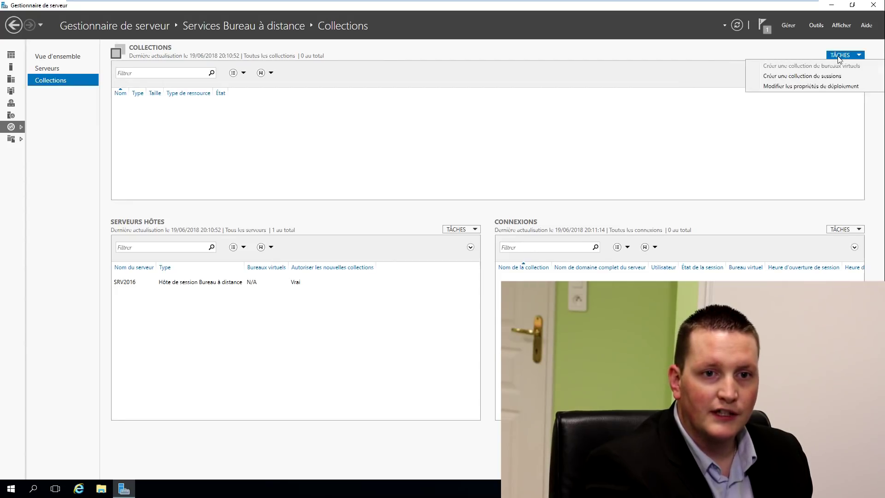
pyautogui.click(803, 78)
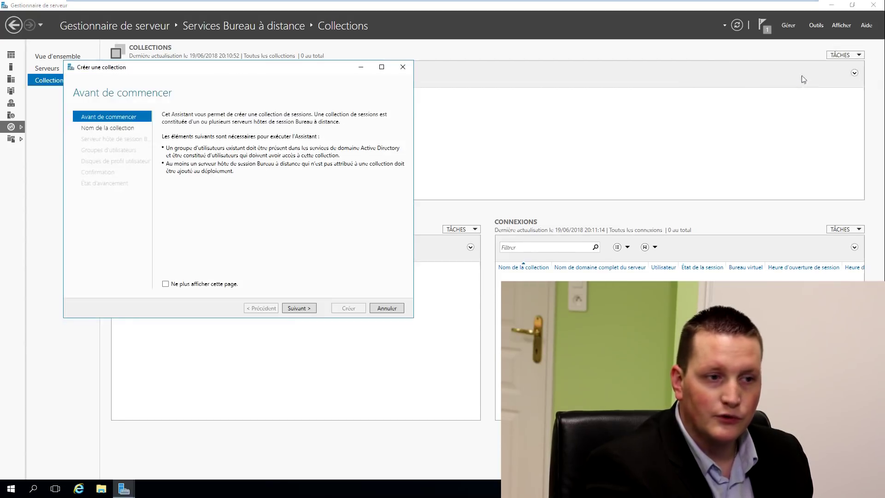
pyautogui.click(292, 307)
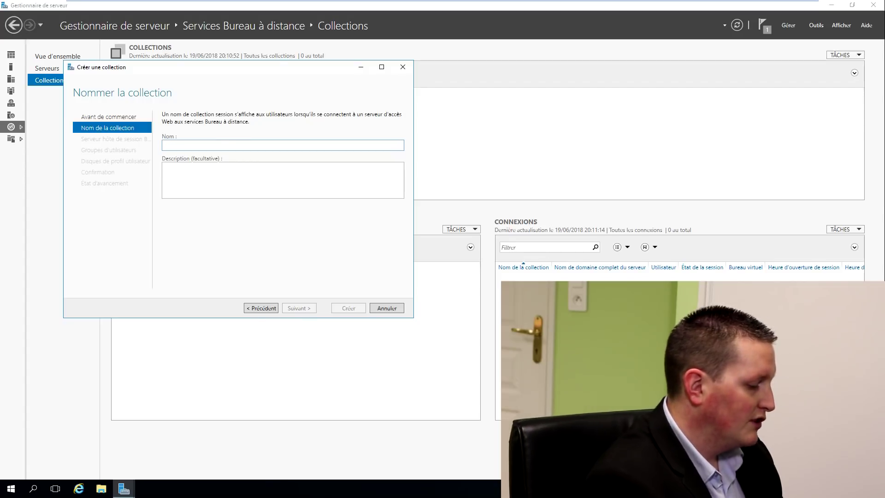
pyautogui.write('RemoteApp')
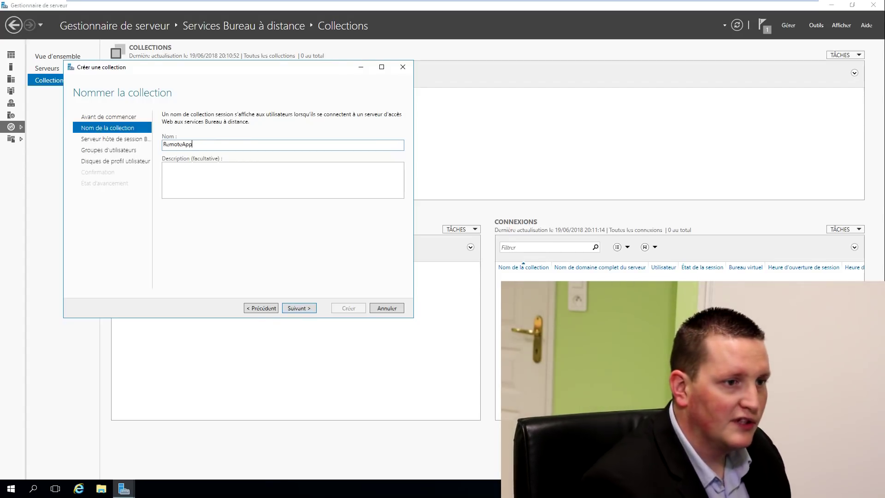
# Host it on SRV2016 for domain users, without profile disks, create it, and open its page
pyautogui.click(299, 308)
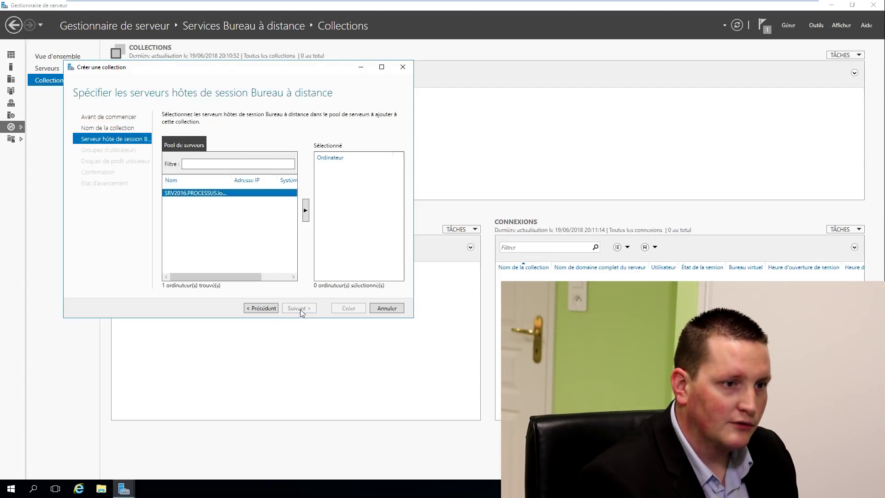
pyautogui.click(305, 214)
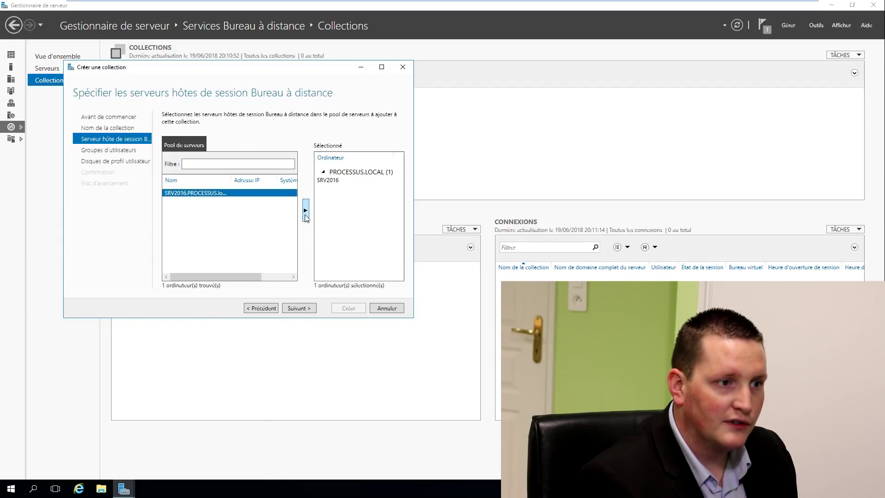
pyautogui.click(300, 311)
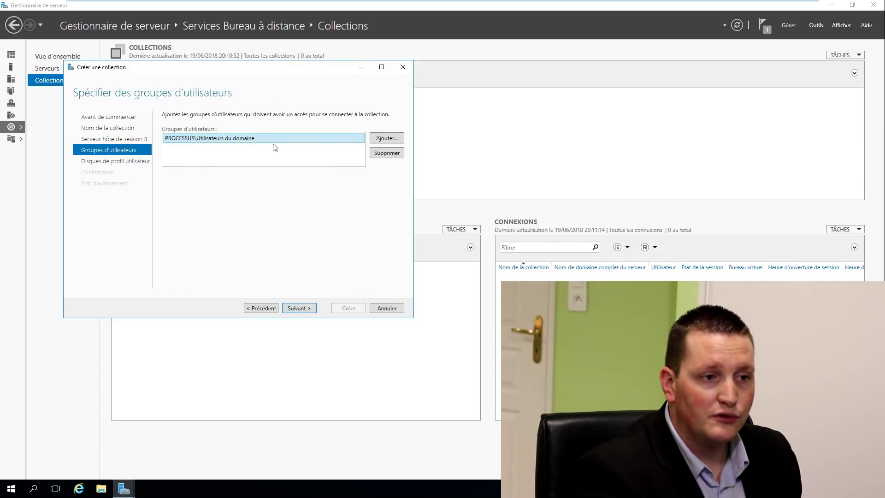
pyautogui.click(307, 312)
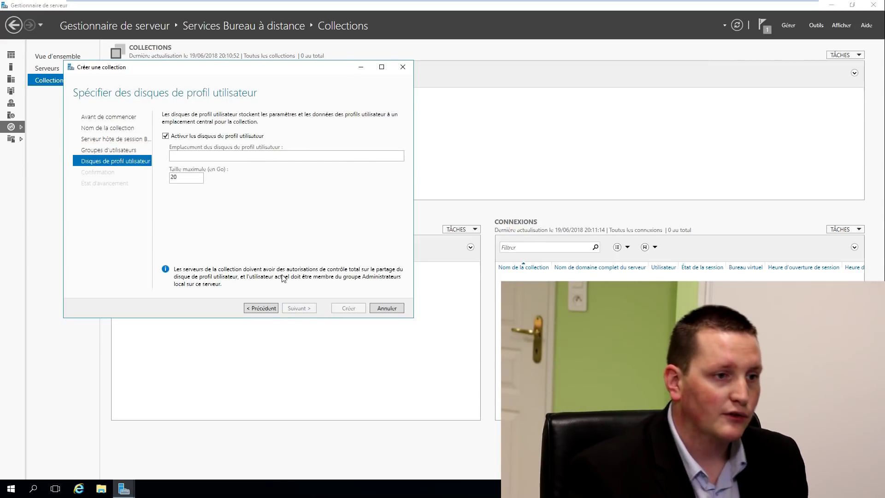
pyautogui.click(205, 137)
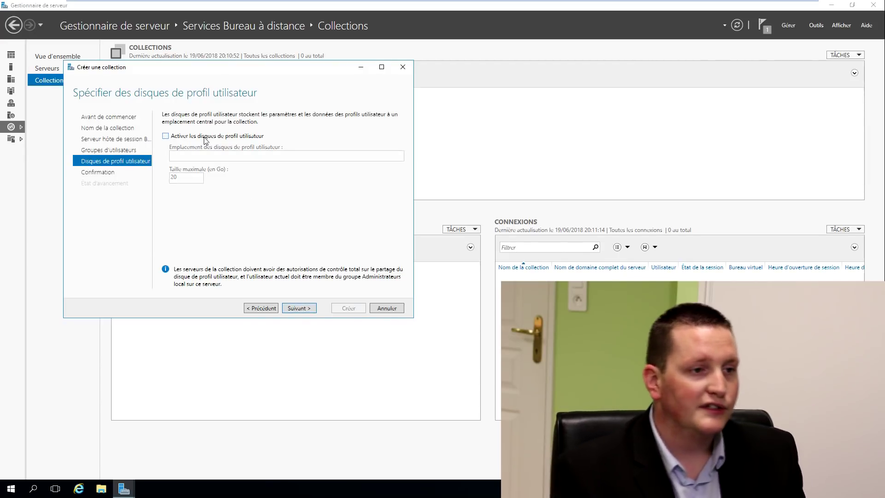
pyautogui.click(299, 309)
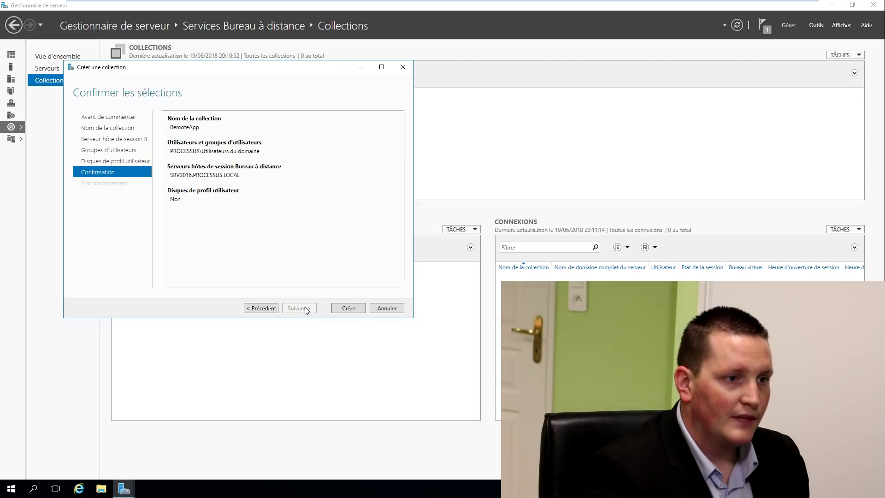
pyautogui.click(348, 310)
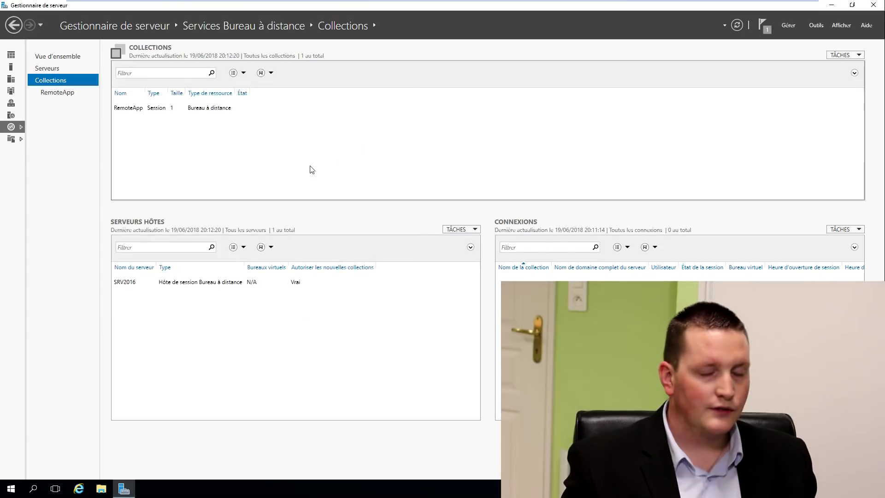
pyautogui.click(74, 93)
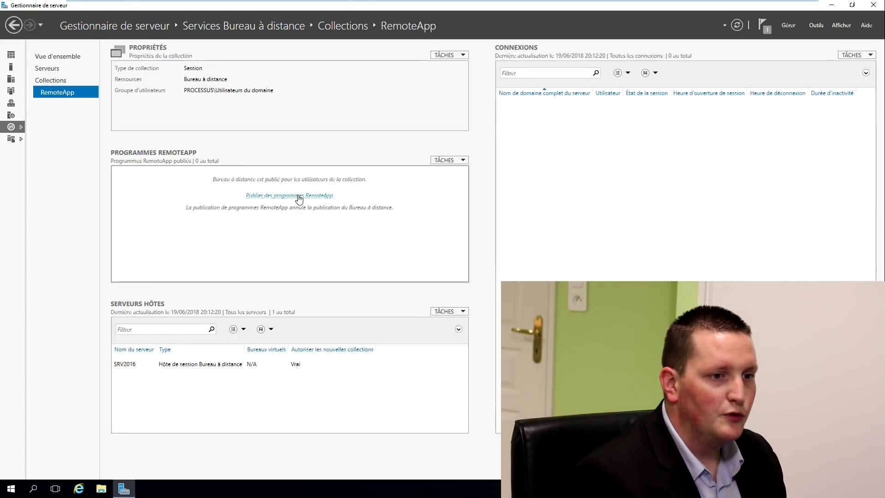
# Launch Publish RemoteApp Programs and scroll to the end of SRV2016's program list
pyautogui.click(302, 196)
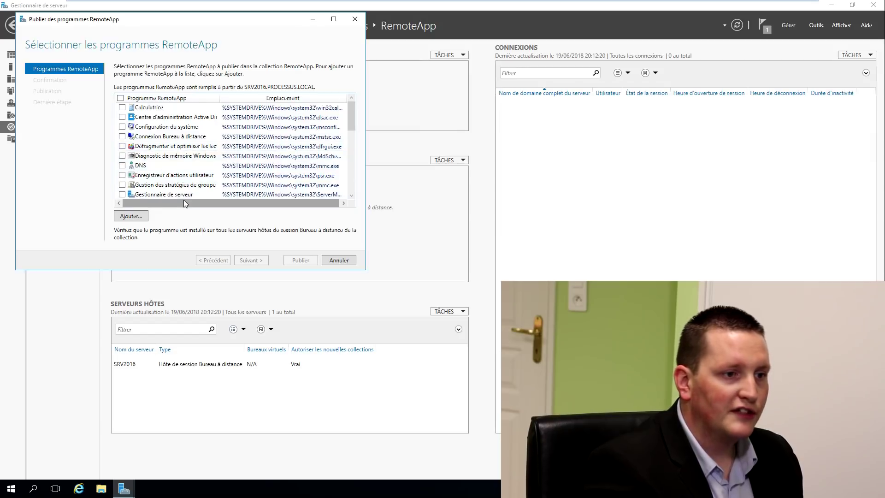
pyautogui.scroll(-5, 149, 152)
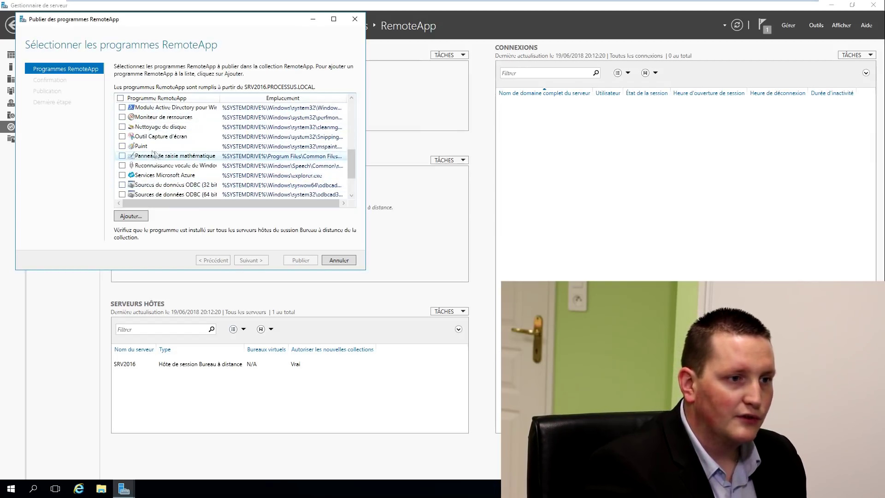
pyautogui.scroll(-2, 164, 171)
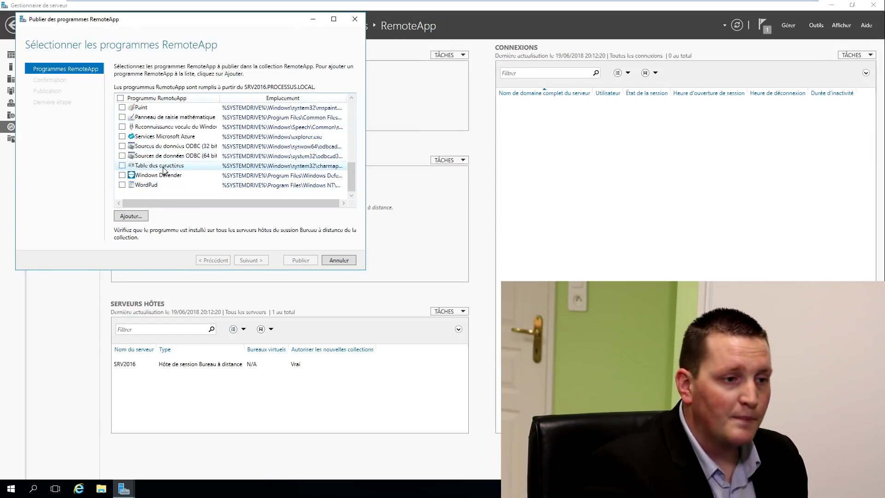
# Add C:\Windows\System32\cmd.exe to the RemoteApp program list
pyautogui.click(135, 216)
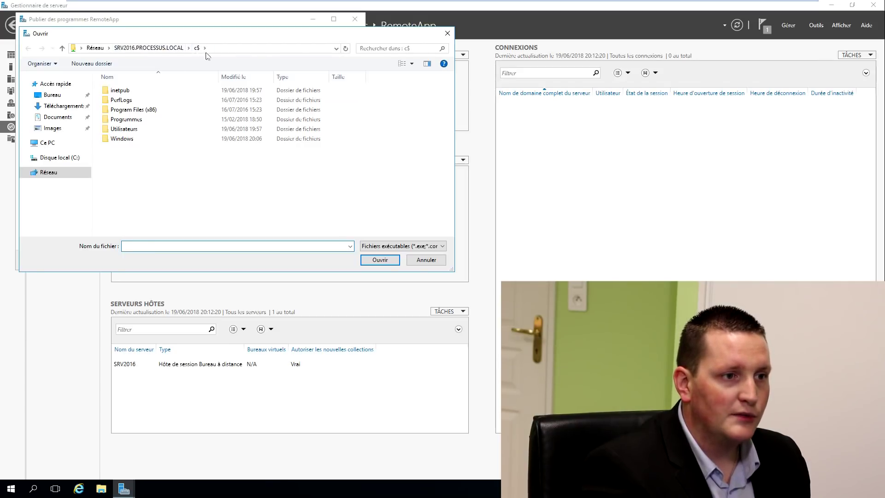
pyautogui.doubleClick(119, 138)
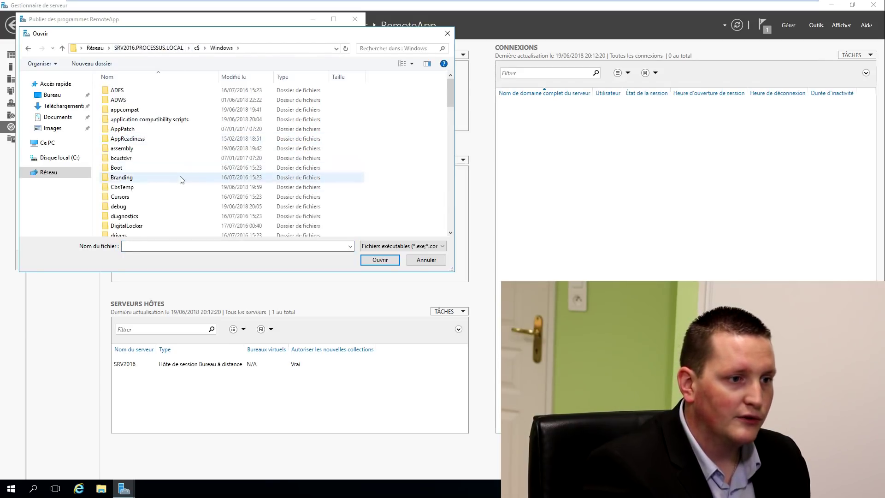
pyautogui.scroll(-15, 182, 194)
pyautogui.scroll(-4, 154, 194)
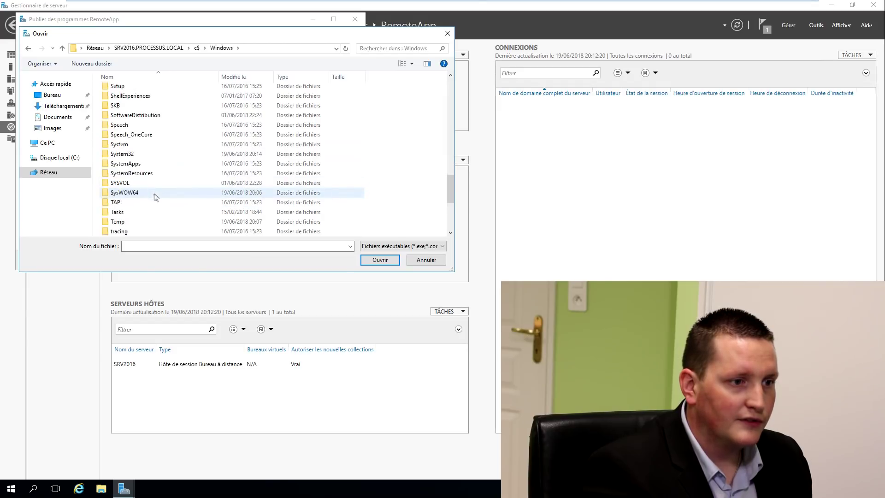
pyautogui.doubleClick(161, 154)
pyautogui.write('cmd')
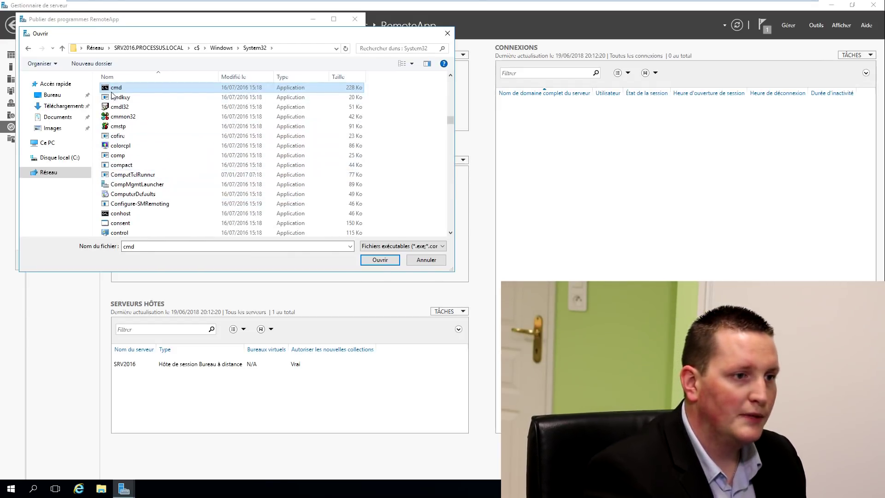
pyautogui.click(379, 260)
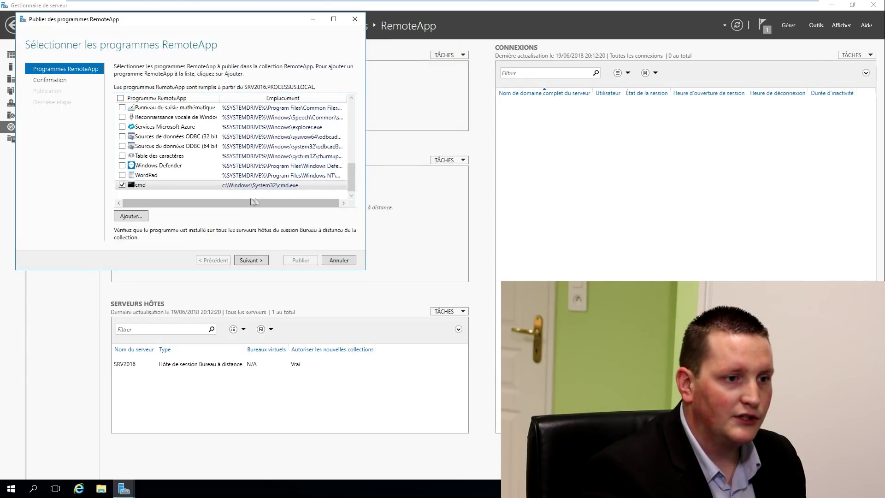
# Publish cmd to the RemoteApp collection, then start Internet Explorer
pyautogui.click(253, 259)
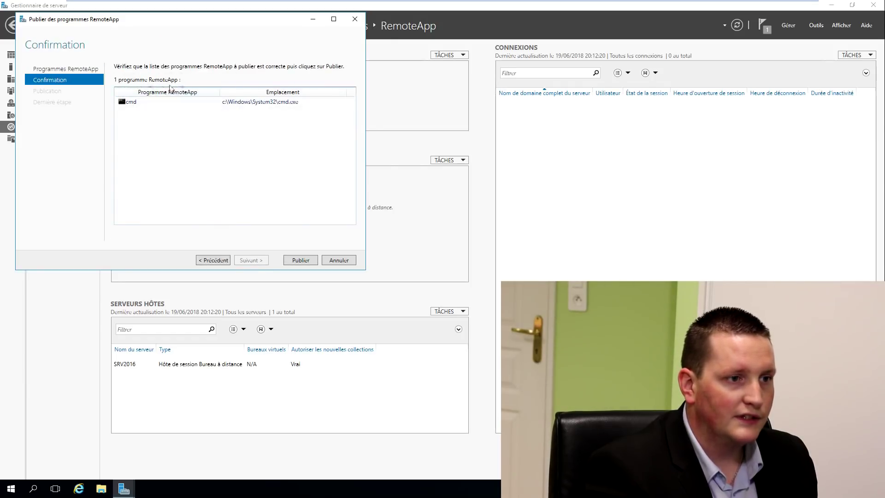
pyautogui.click(135, 102)
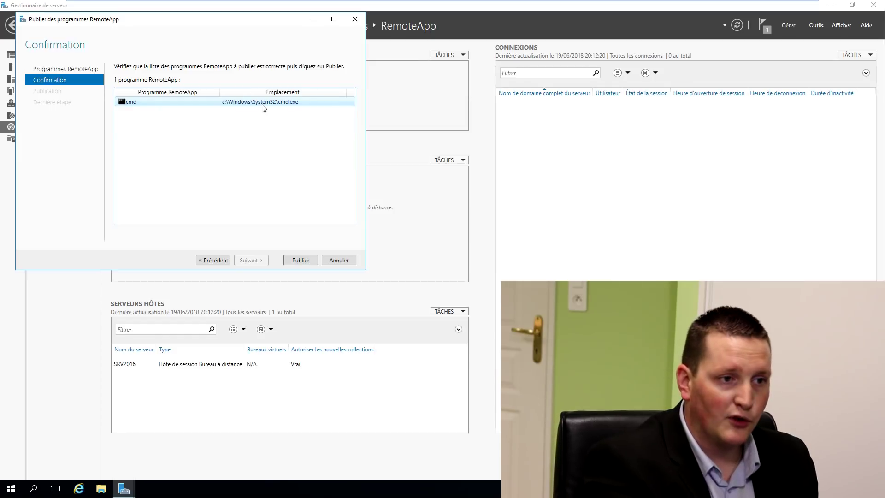
pyautogui.click(301, 259)
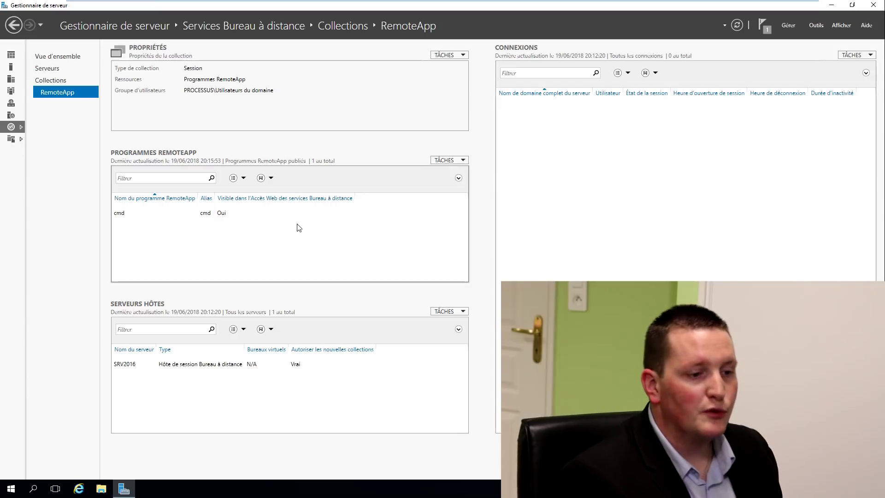
pyautogui.click(79, 489)
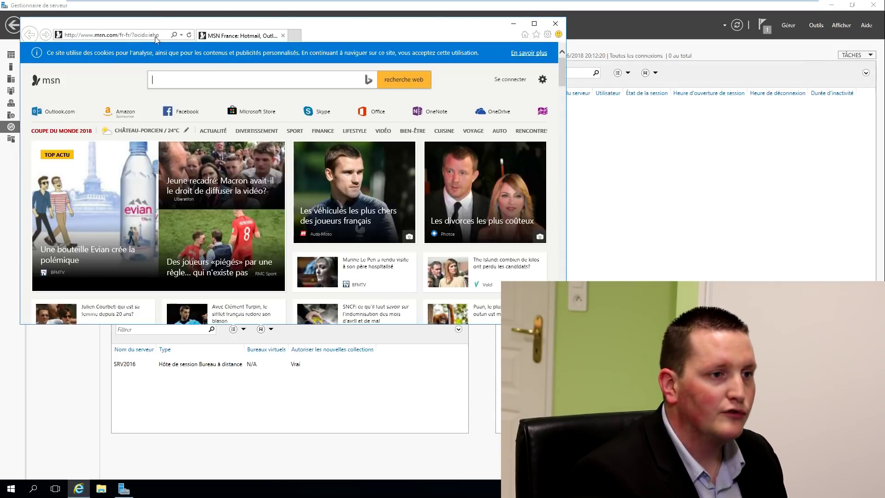
pyautogui.click(115, 34)
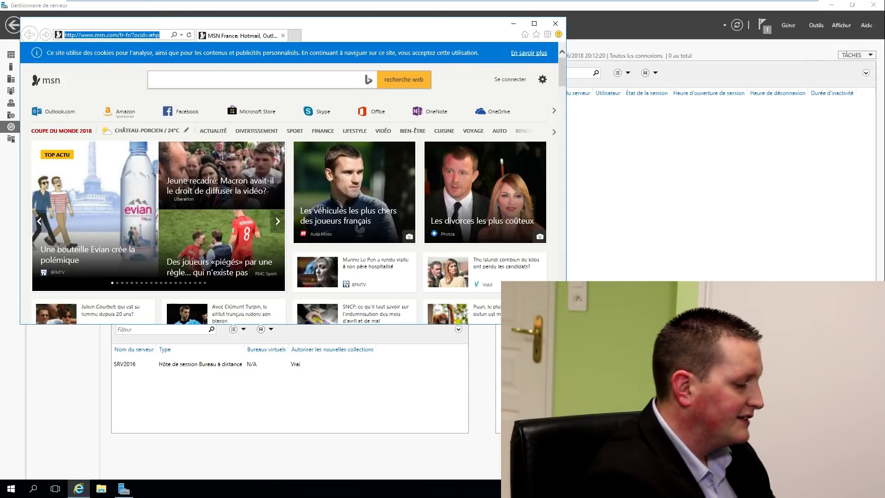
pyautogui.write('https://')
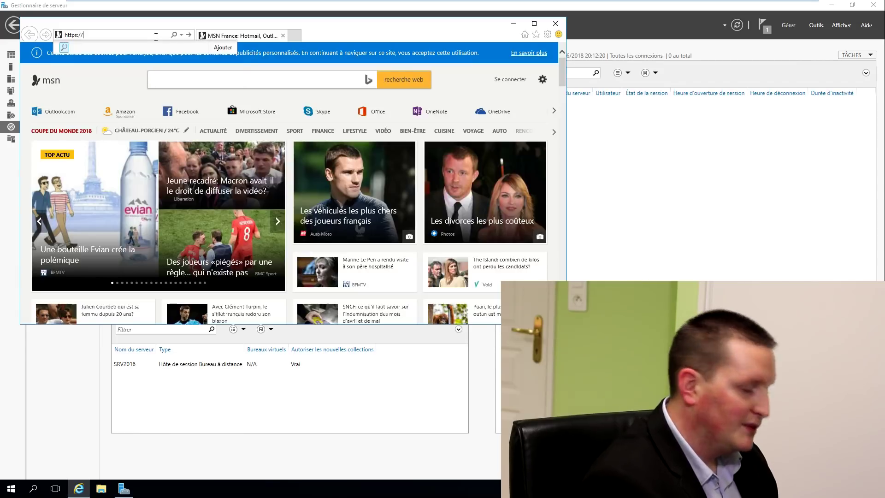
pyautogui.write('localhost')
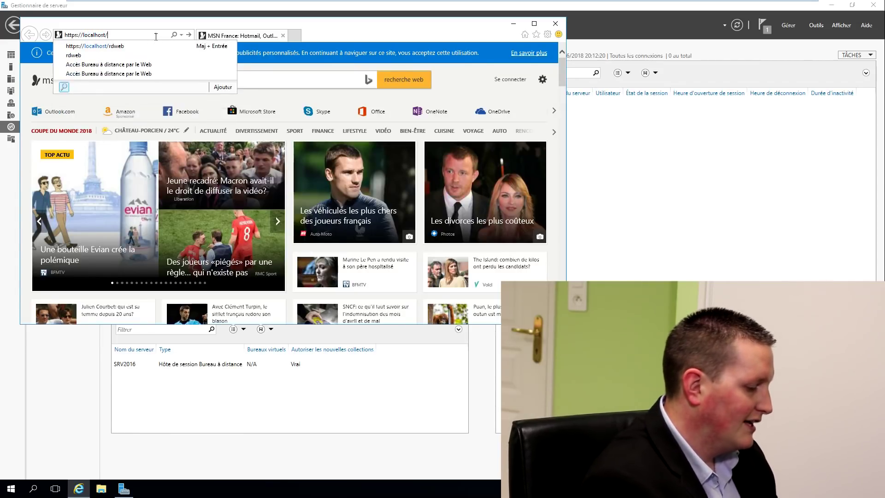
pyautogui.write('/rdweb')
pyautogui.press('Return')
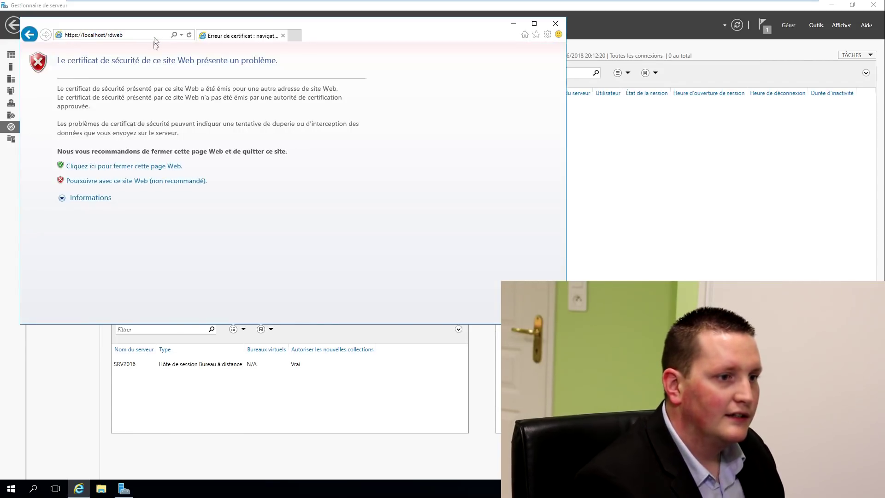
pyautogui.click(115, 184)
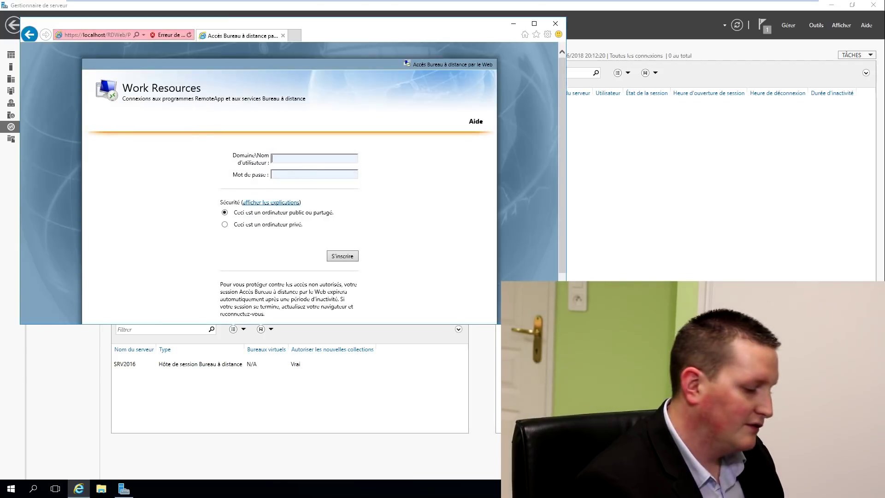
pyautogui.write('PROCESSUS\\Administrateur')
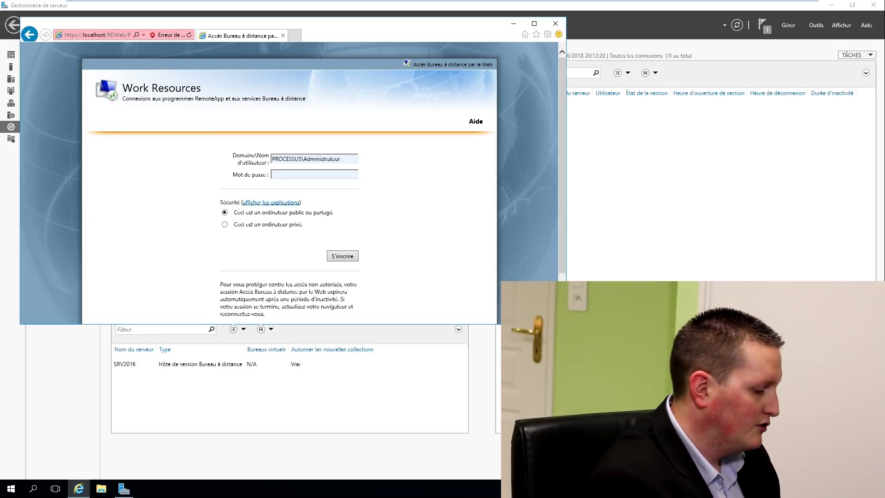
pyautogui.press('Return')
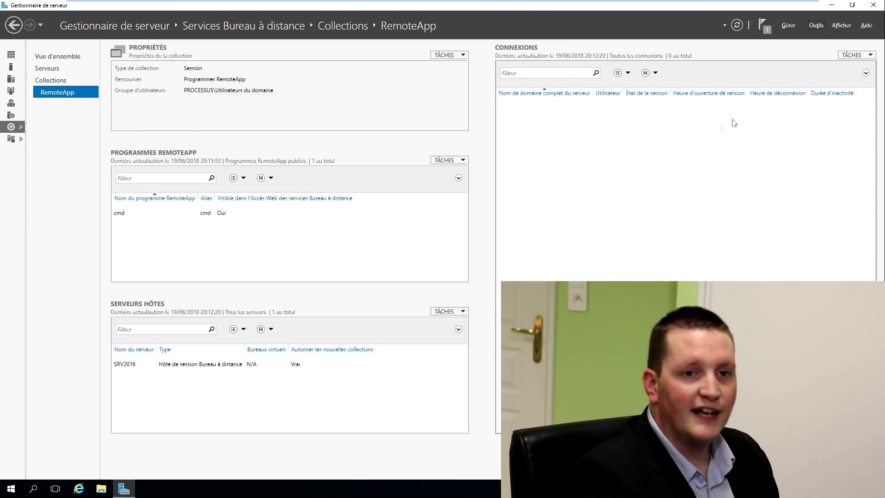
# Open Active Directory Users and Computers and start a new user in the Users container
pyautogui.click(815, 25)
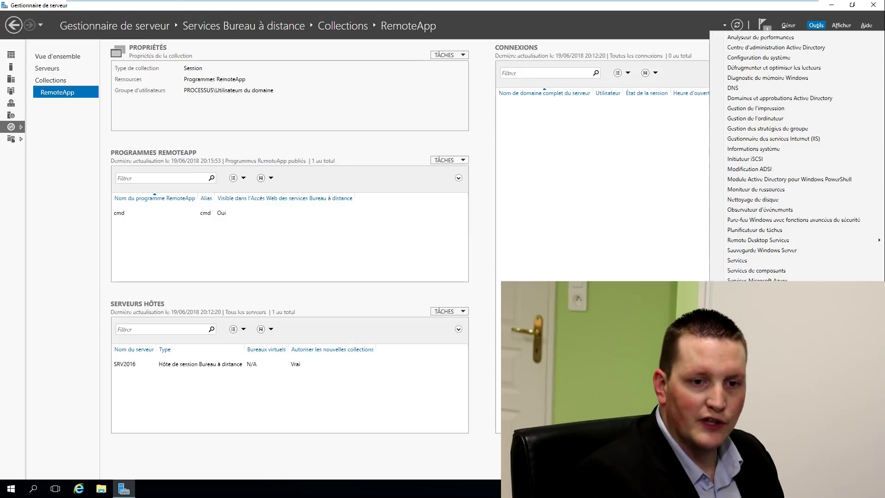
pyautogui.press('Escape')
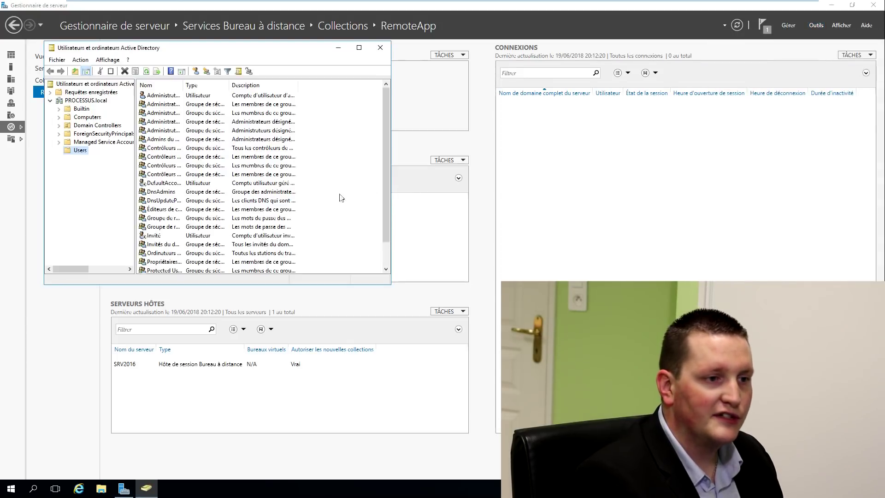
pyautogui.rightClick(324, 201)
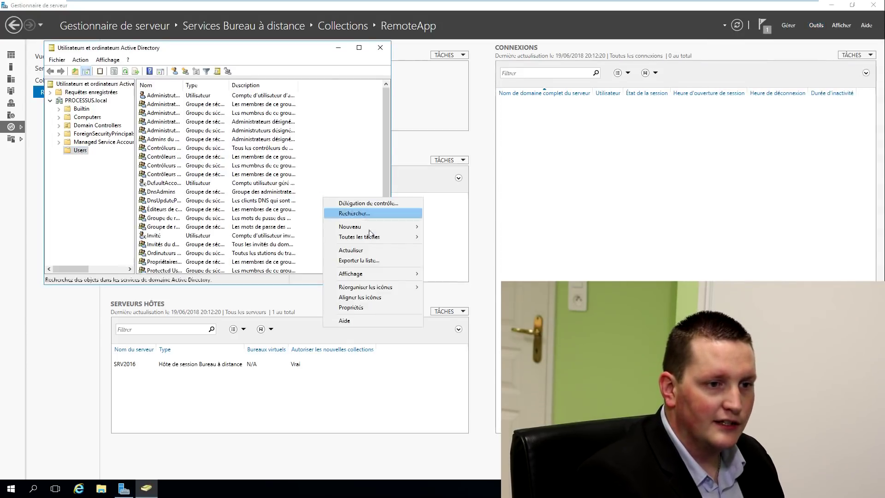
pyautogui.moveTo(369, 228)
pyautogui.click(449, 328)
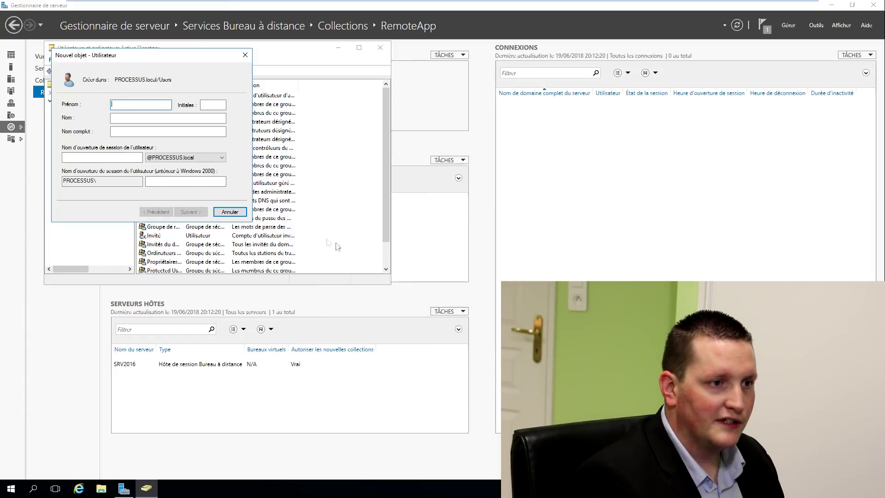
# Enter the user's first and last name and a password that never expires, then finish
pyautogui.write('antoine')
pyautogui.press('Tab')
pyautogui.press('Tab')
pyautogui.press('Tab')
pyautogui.press('Tab')
pyautogui.write('an')
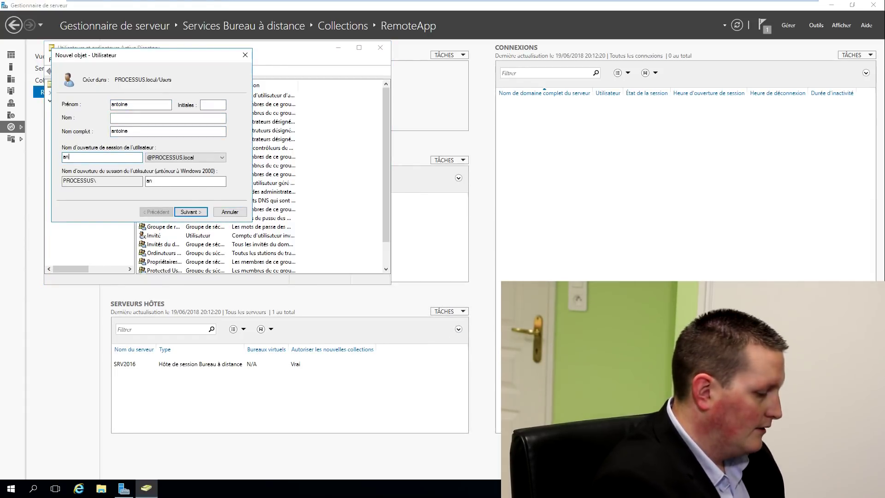
pyautogui.write('toine')
pyautogui.press('Return')
pyautogui.write('P@ssw0rd')
pyautogui.press('Tab')
pyautogui.write('P@ssw0rd')
pyautogui.press('Tab')
pyautogui.press('space')
pyautogui.press('Tab')
pyautogui.press('space')
pyautogui.press('Tab')
pyautogui.press('Return')
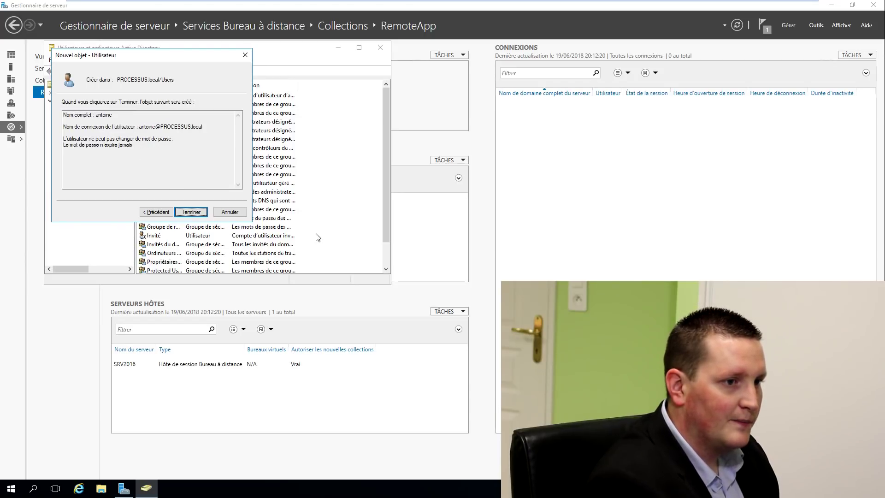
pyautogui.press('Return')
# Confirm the new user belongs to Domain Users, then switch to the Windows 10 client
pyautogui.doubleClick(158, 150)
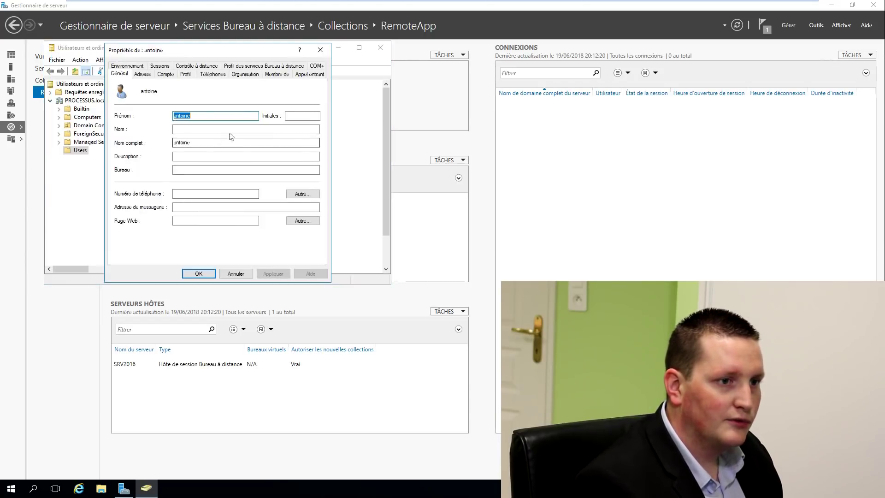
pyautogui.click(274, 75)
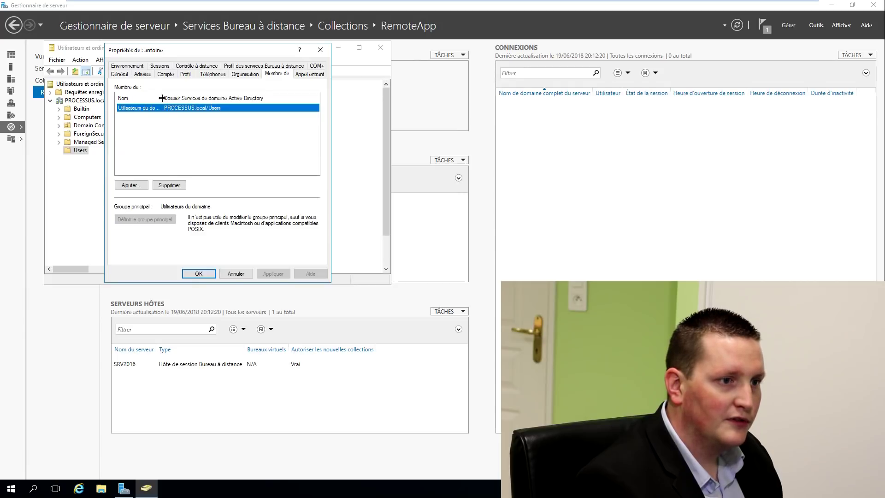
pyautogui.doubleClick(162, 97)
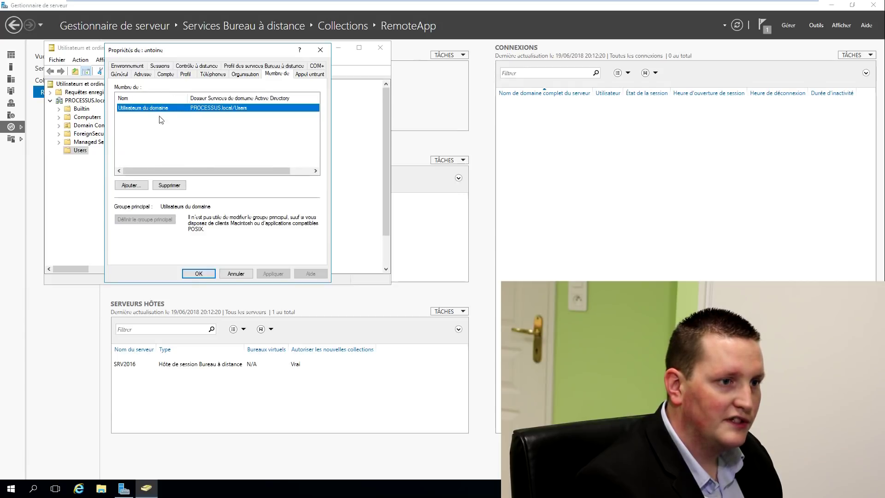
pyautogui.click(199, 273)
pyautogui.moveTo(409, 7)
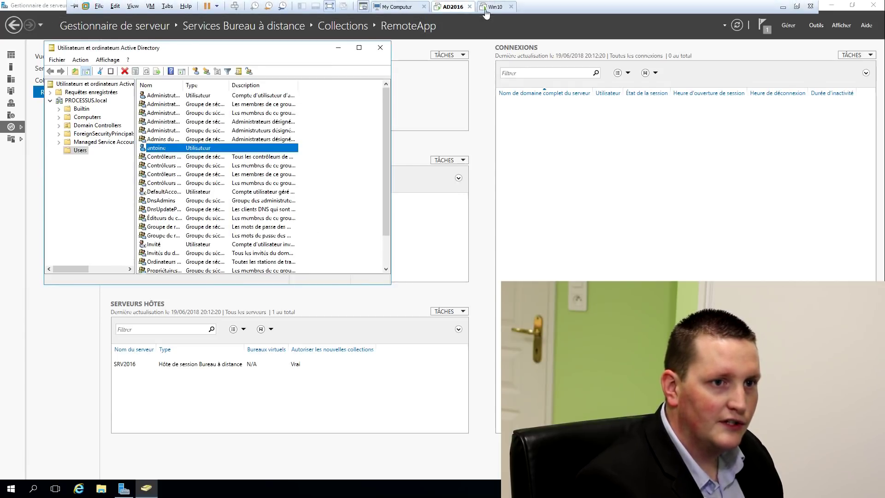
pyautogui.click(494, 6)
# Launch Internet Explorer on the client and close the extra welcome tab
pyautogui.click(92, 489)
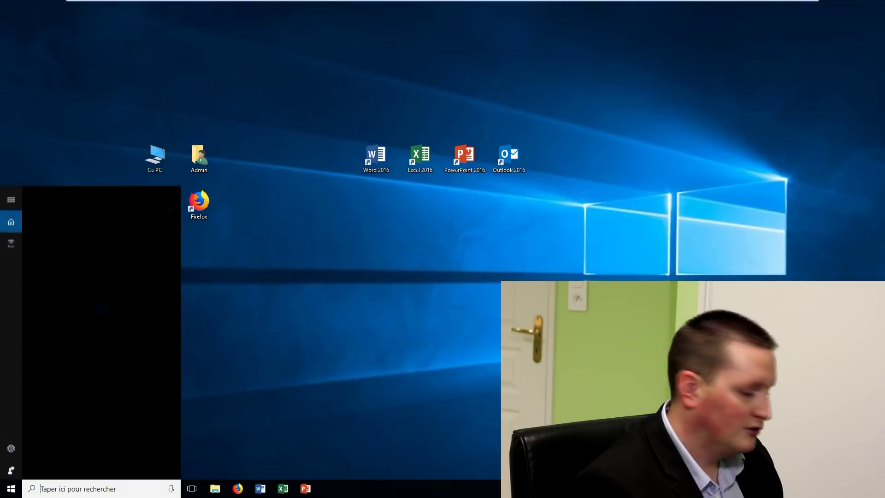
pyautogui.write('intern')
pyautogui.press('Return')
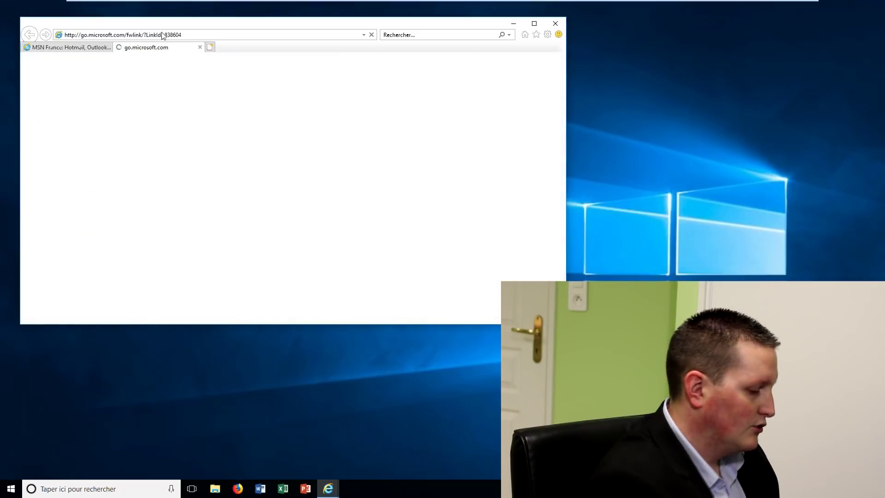
pyautogui.hotkey('ctrl', 'w')
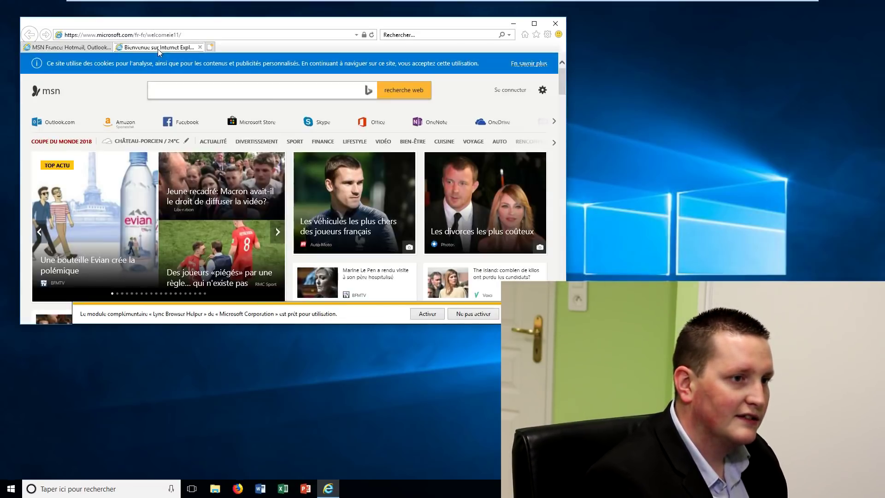
pyautogui.click(128, 39)
pyautogui.write('http')
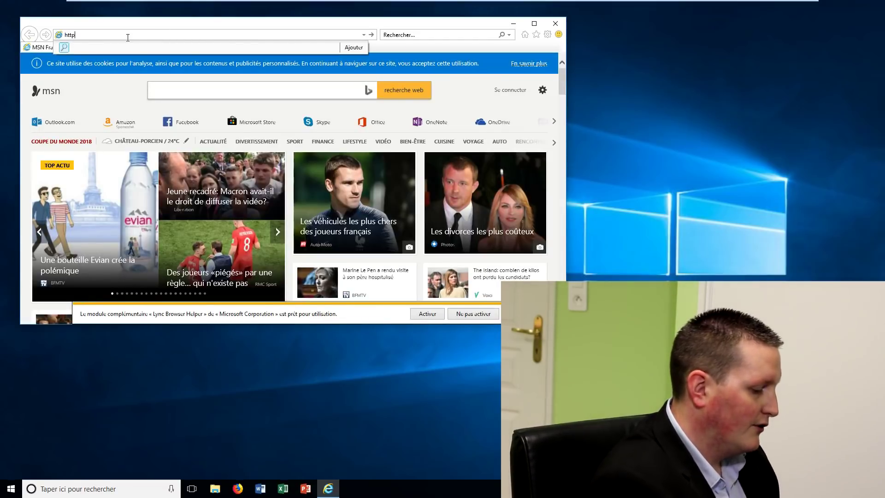
pyautogui.write('s://')
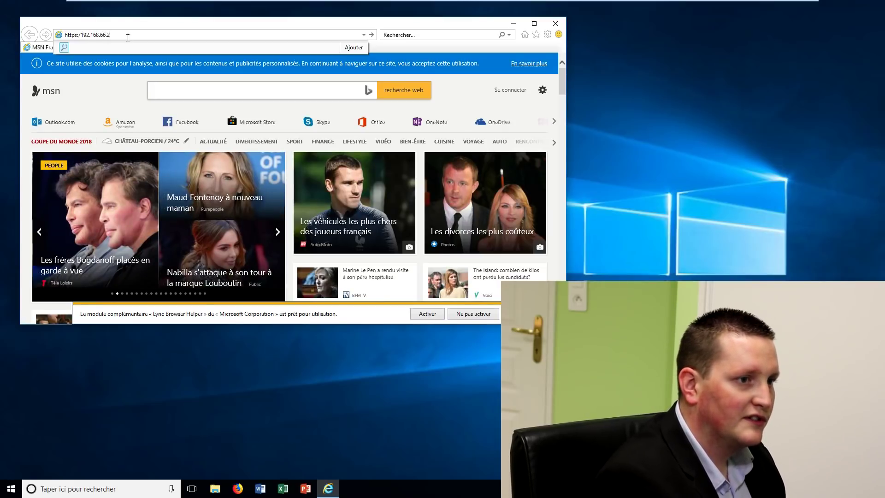
pyautogui.write('192.168.66.250/r')
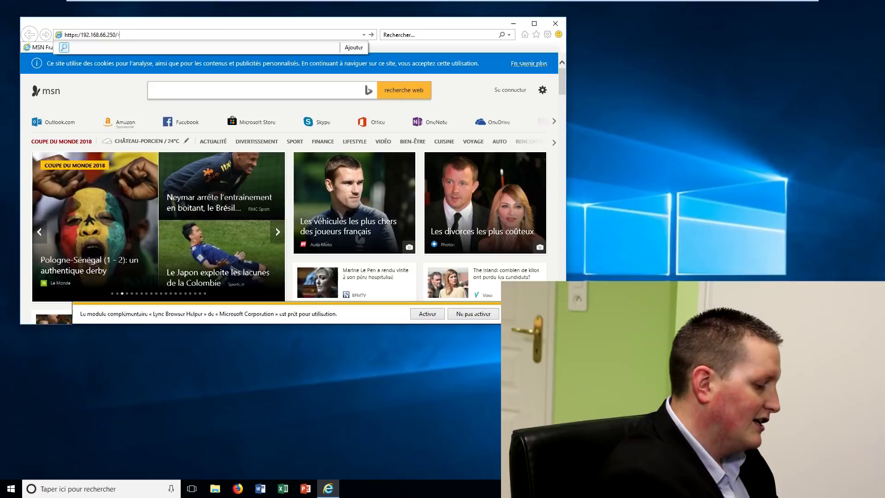
pyautogui.write('dweb')
pyautogui.press('Return')
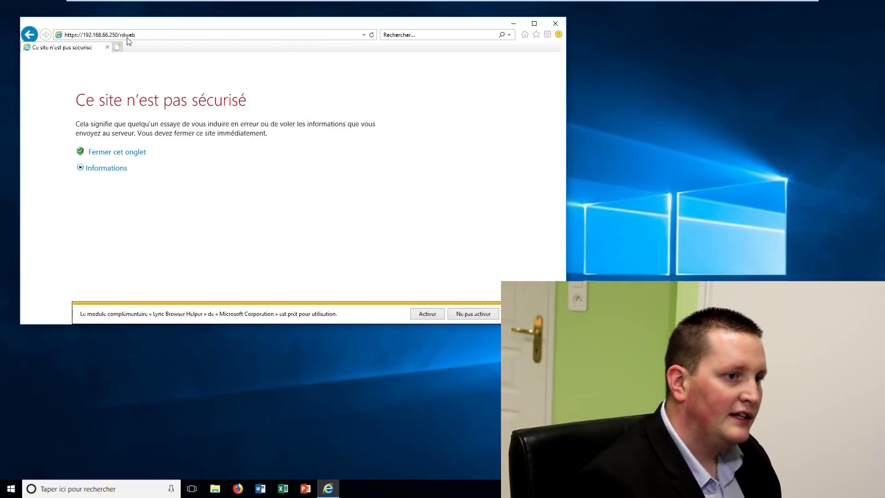
pyautogui.click(116, 168)
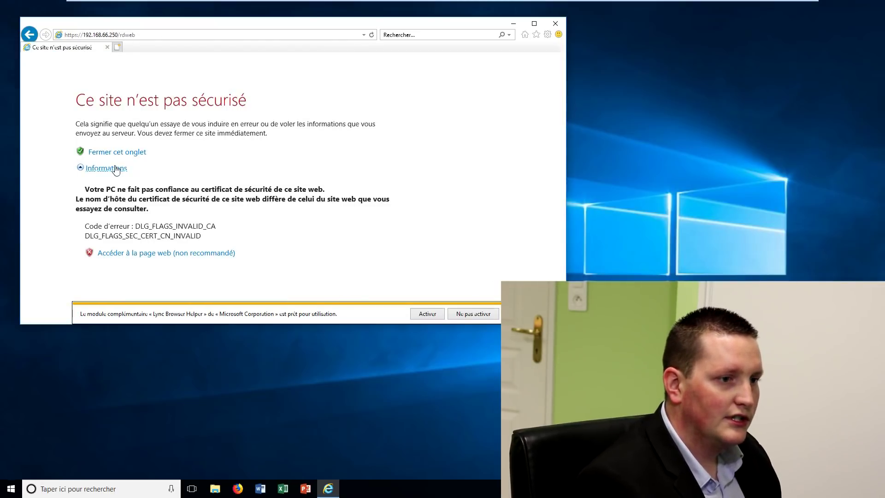
pyautogui.click(178, 254)
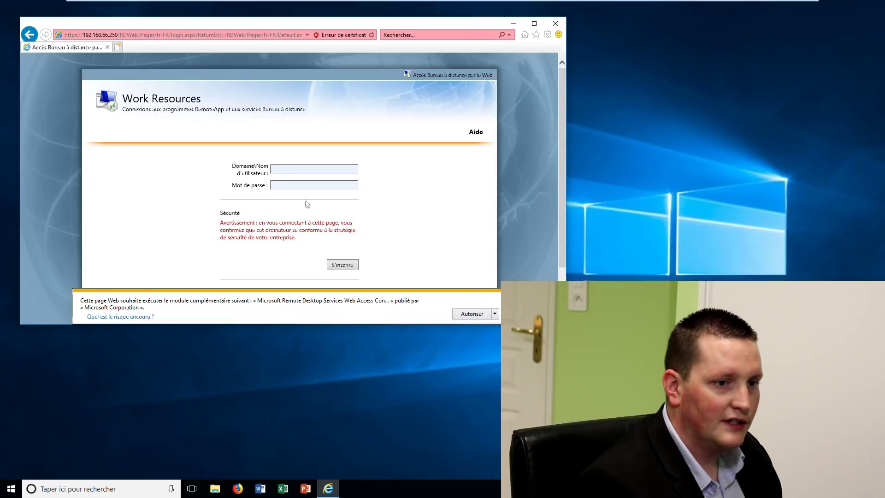
pyautogui.click(472, 313)
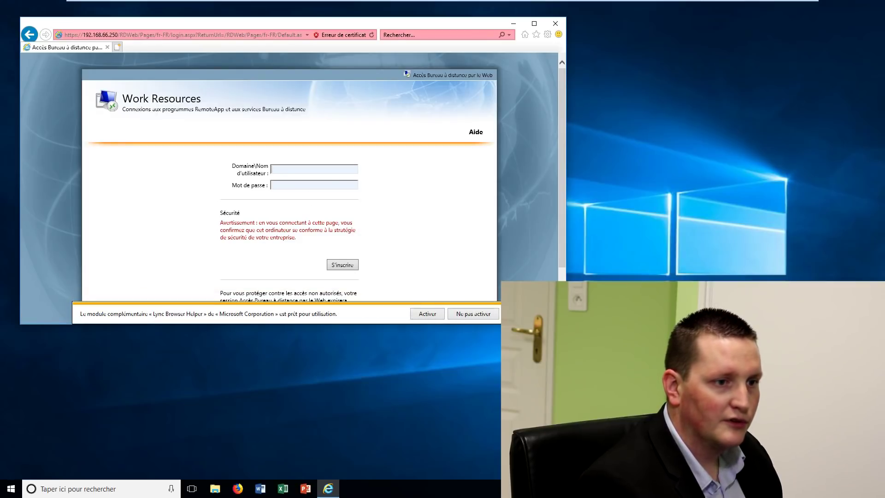
pyautogui.write('US\\antoine')
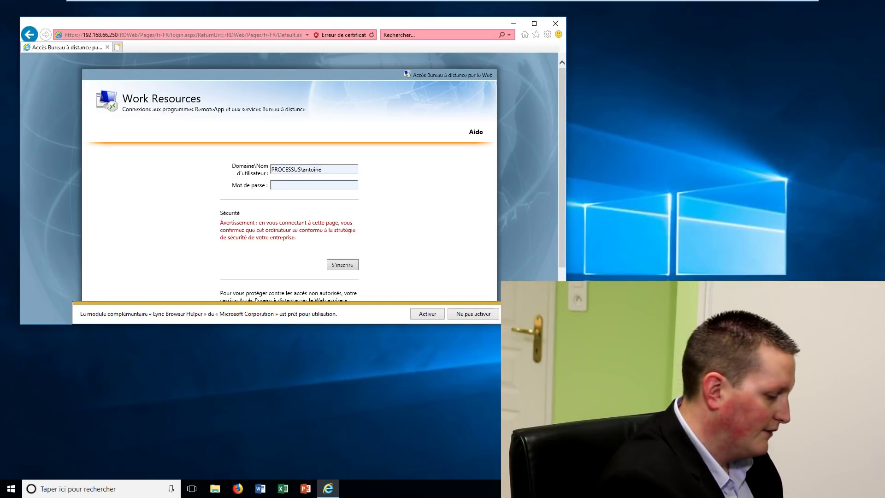
pyautogui.write('***')
pyautogui.press('Return')
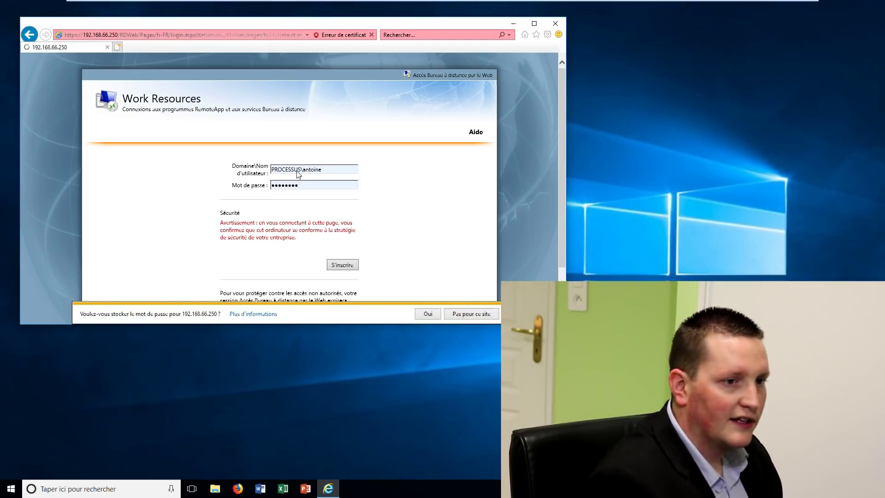
# Launch the cmd RemoteApp from RD Web Access with the user's password, then minimize the browser
pyautogui.click(465, 314)
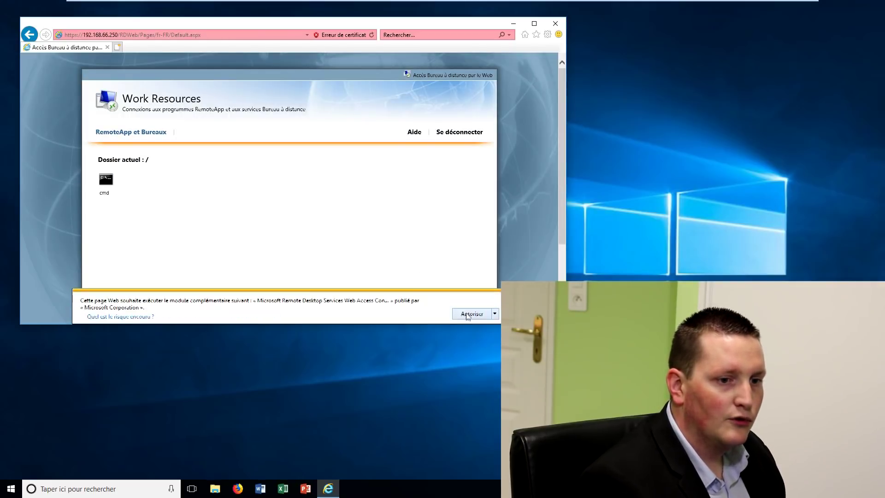
pyautogui.click(472, 313)
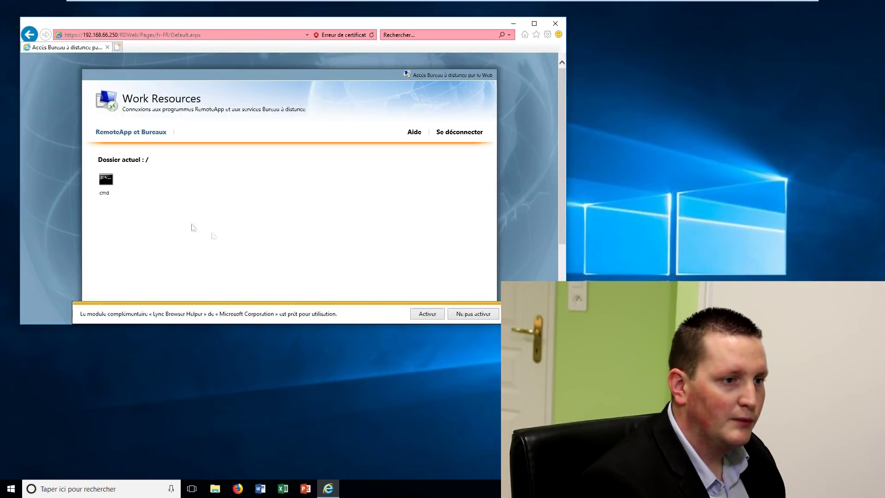
pyautogui.click(107, 182)
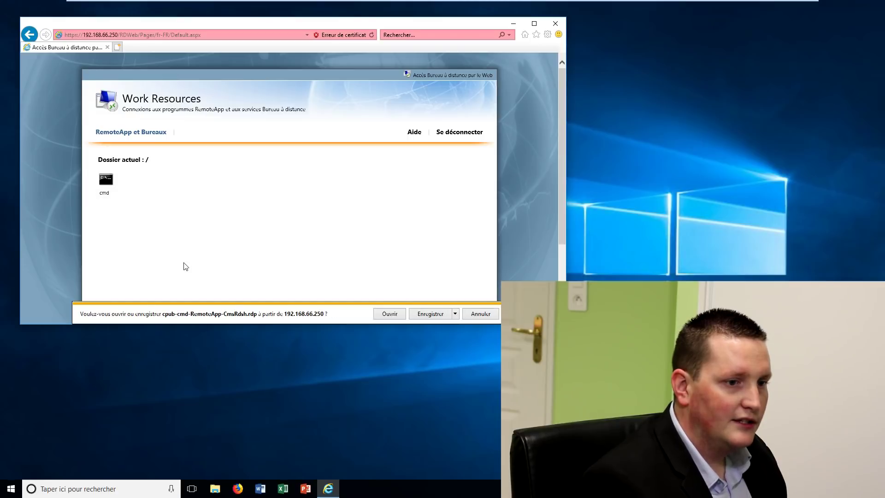
pyautogui.click(389, 314)
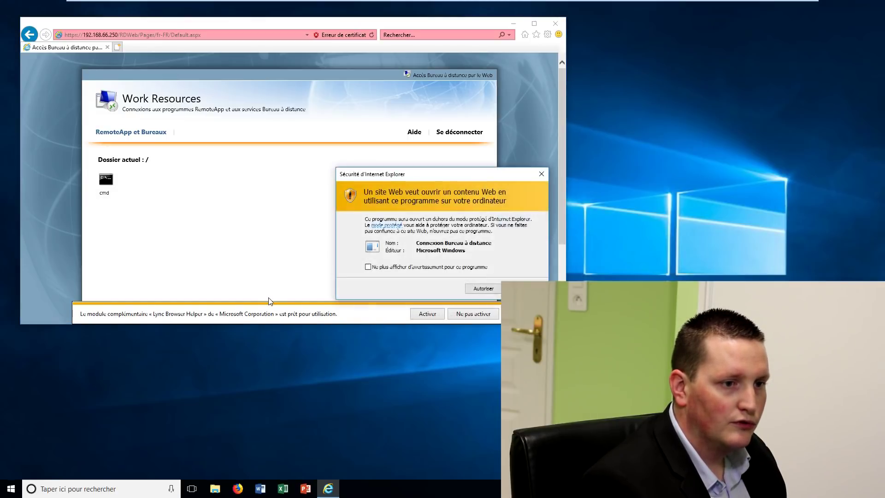
pyautogui.click(493, 289)
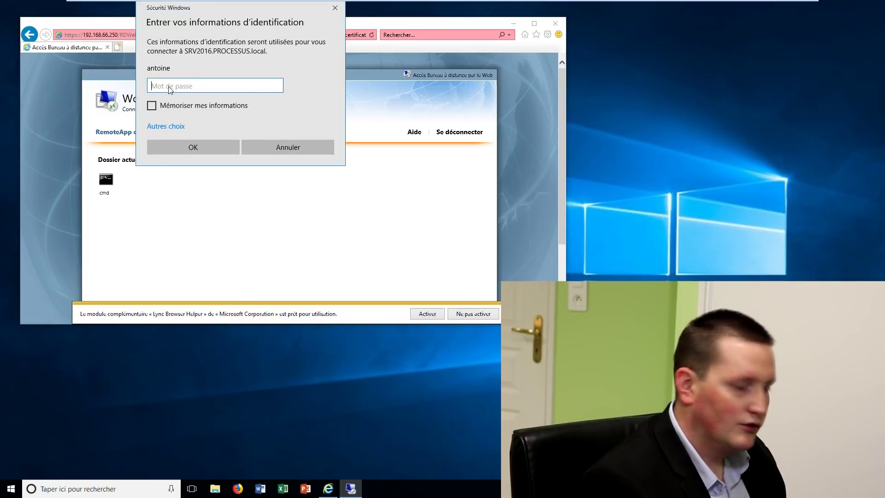
pyautogui.write('******')
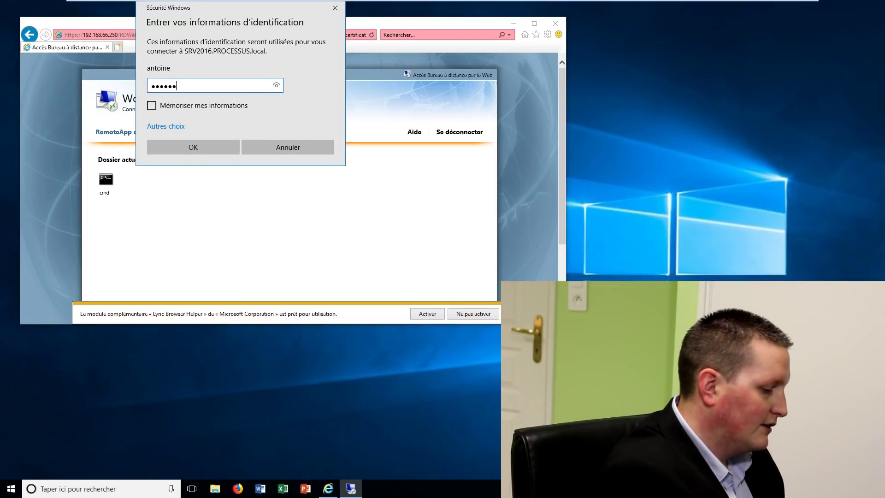
pyautogui.press('Return')
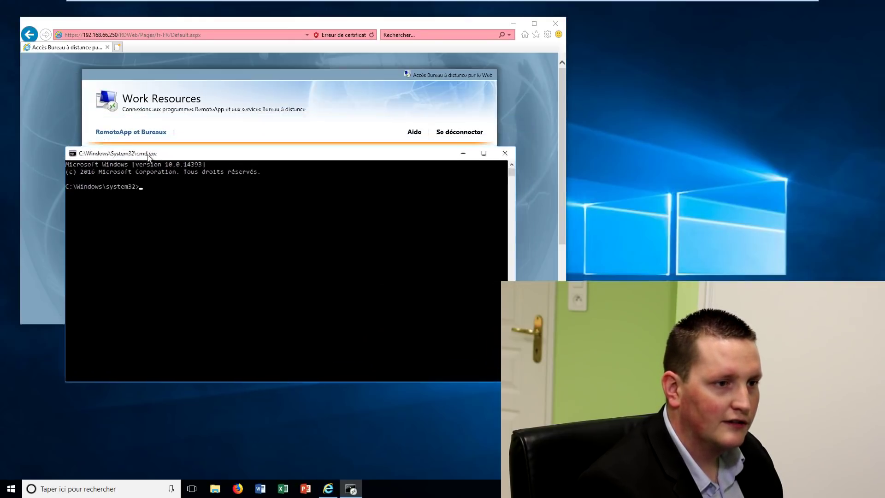
pyautogui.click(513, 24)
# Run hostname in the RemoteApp console and highlight the returned server name SRV2016
pyautogui.moveTo(250, 158); pyautogui.dragTo(244, 120)
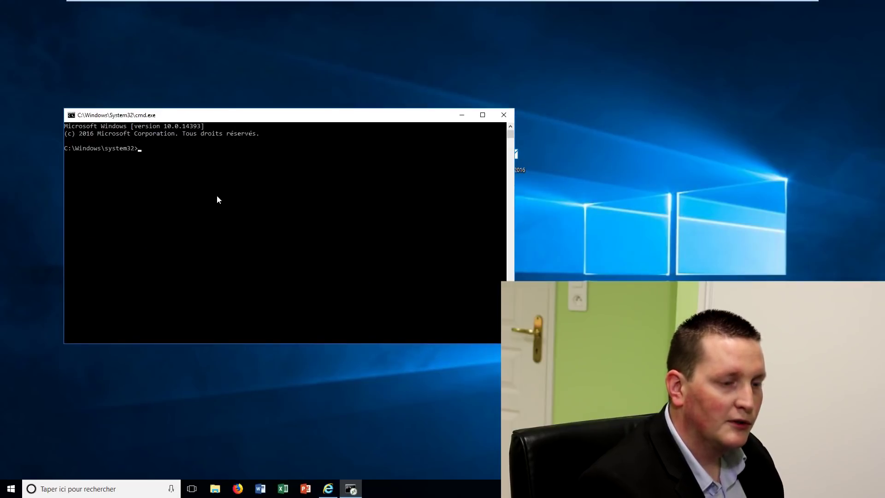
pyautogui.click(217, 195)
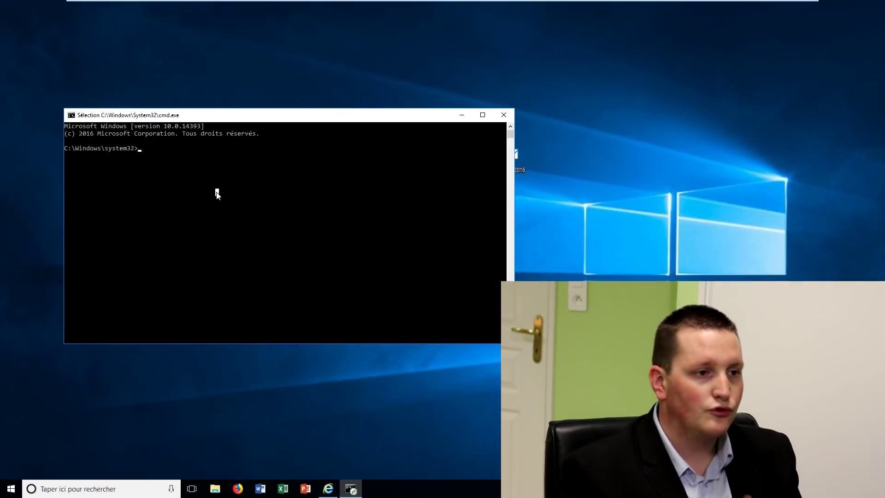
pyautogui.press('Escape')
pyautogui.write('hostname')
pyautogui.press('Return')
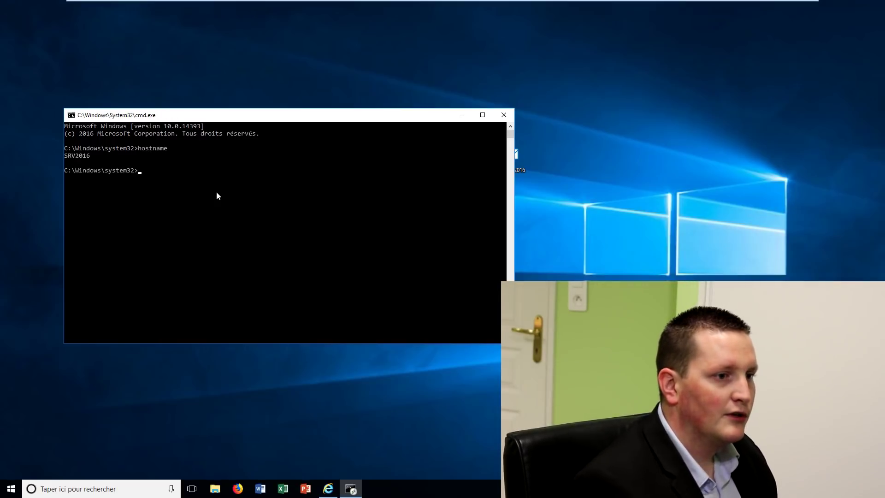
pyautogui.moveTo(93, 156); pyautogui.dragTo(60, 154)
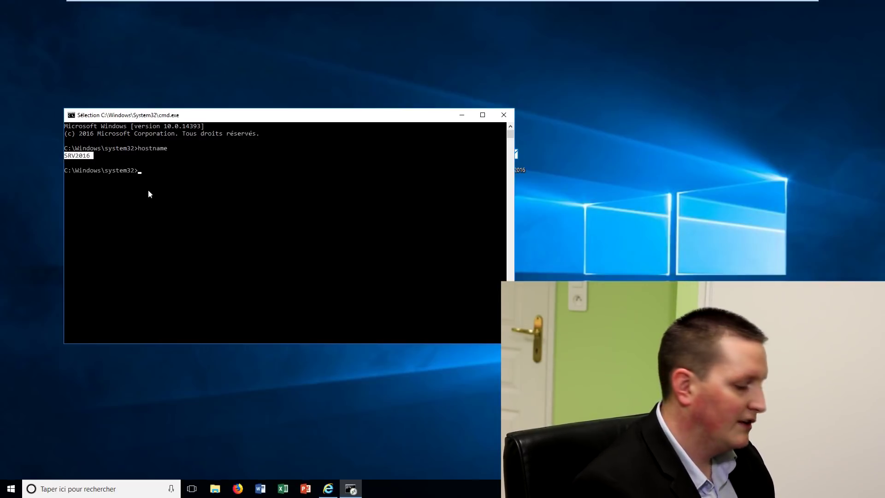
# Run ipconfig and highlight the server's IPv4 address 192.168.66.250
pyautogui.hotkey('ctrl', 'c')
pyautogui.write('ipconfig')
pyautogui.press('Return')
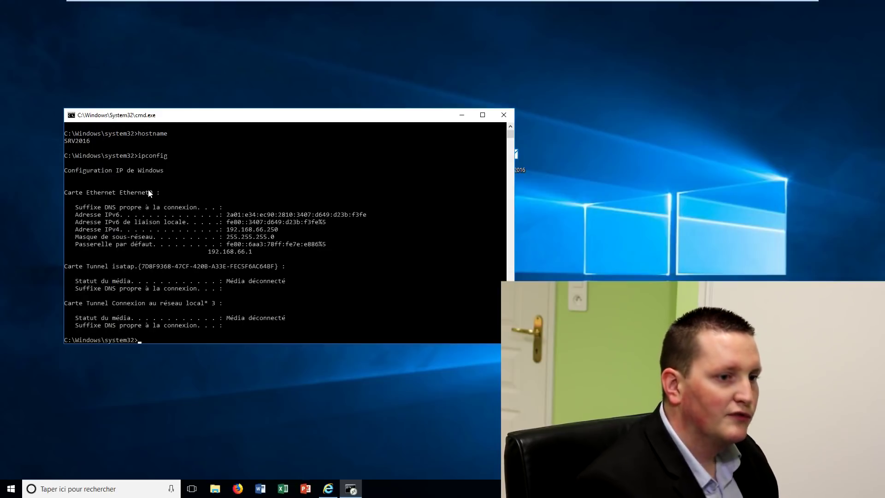
pyautogui.moveTo(281, 232); pyautogui.dragTo(229, 234)
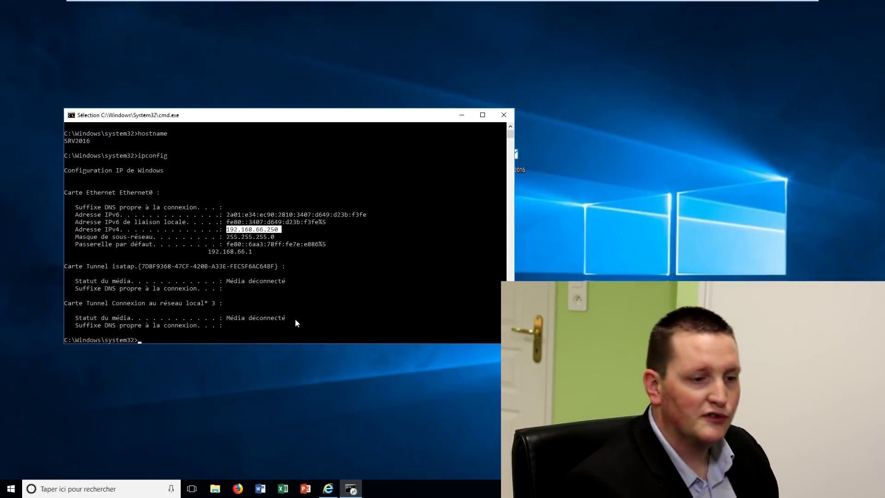
pyautogui.rightClick(11, 489)
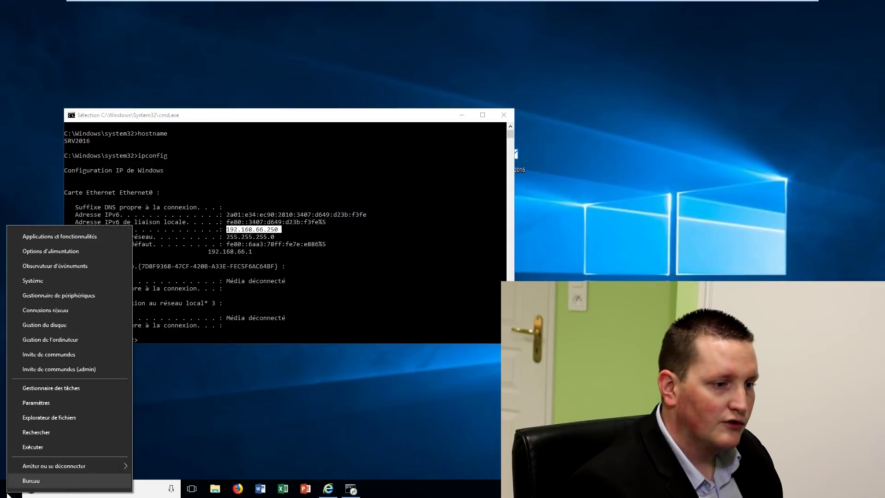
# Open a local Command Prompt, run hostname, and highlight the client name DESKTOP-I5VFSV5
pyautogui.click(54, 354)
pyautogui.write('hostname')
pyautogui.press('Return')
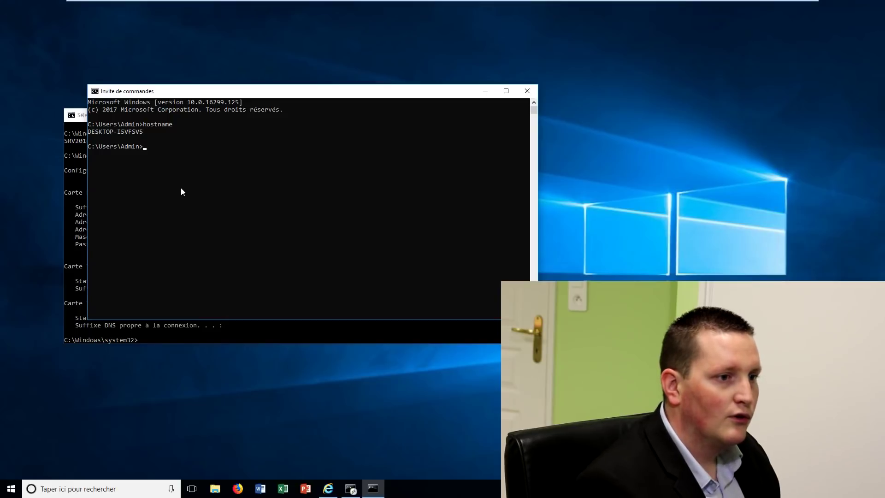
pyautogui.moveTo(146, 131); pyautogui.dragTo(89, 133)
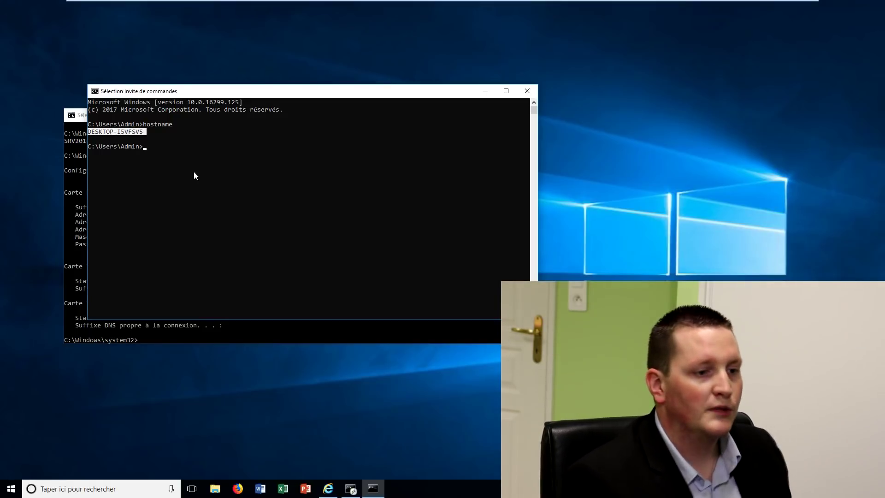
# Reposition the RemoteApp console so both it and the local console are visible
pyautogui.click(213, 327)
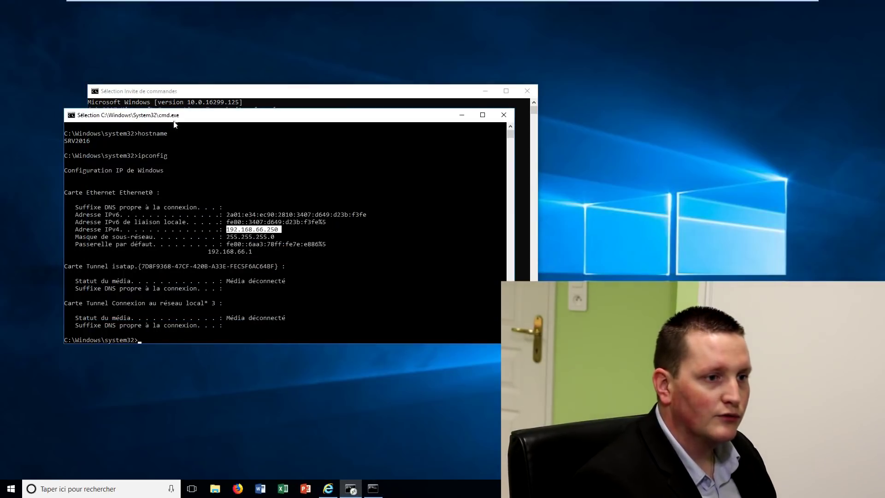
pyautogui.moveTo(173, 118); pyautogui.dragTo(150, 177)
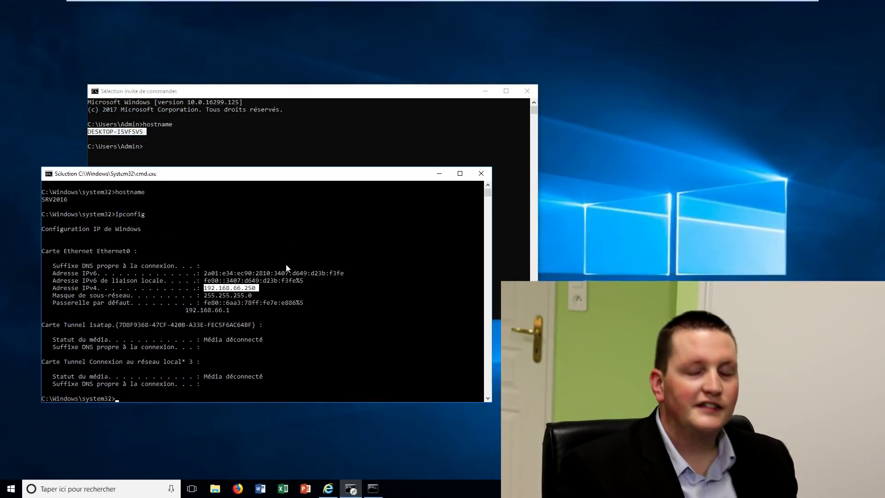
pyautogui.moveTo(279, 177)
pyautogui.mouseDown()
pyautogui.moveTo(275, 184)
pyautogui.moveTo(270, 176)
pyautogui.moveTo(278, 171)
pyautogui.mouseUp()
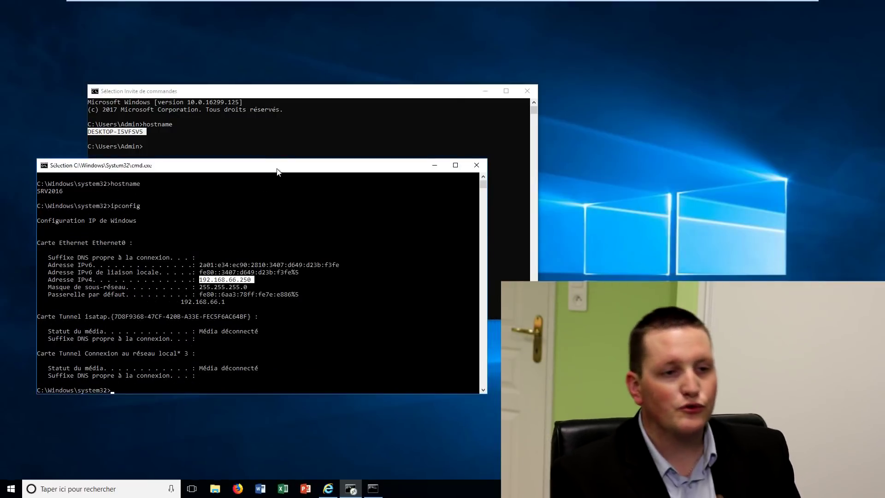